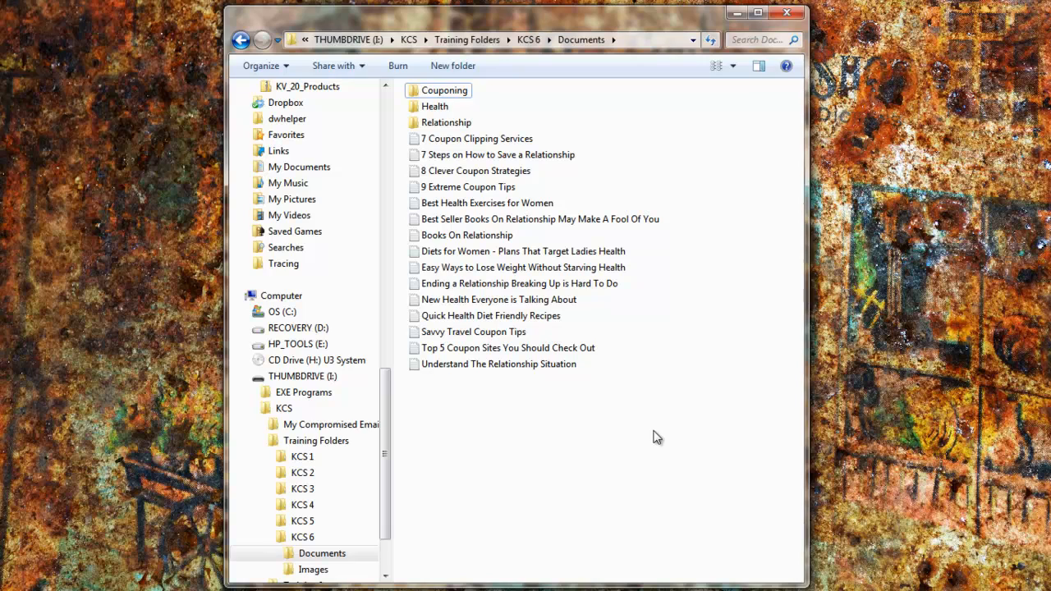
Step: Try the Details, Content and Large Icons views on the Documents folder and return it to List view
left_click(733, 65)
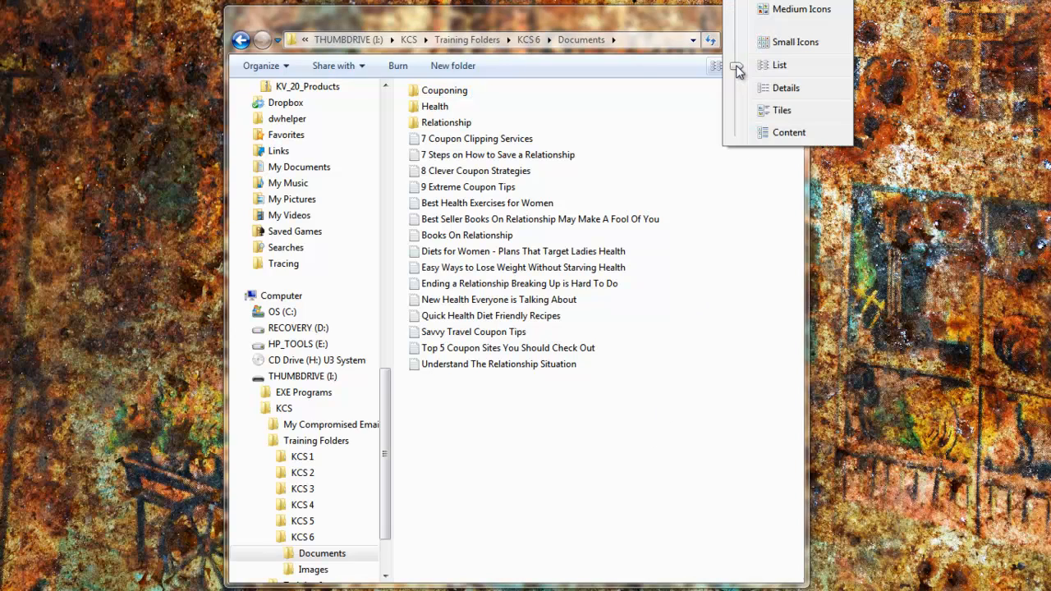
left_click(773, 90)
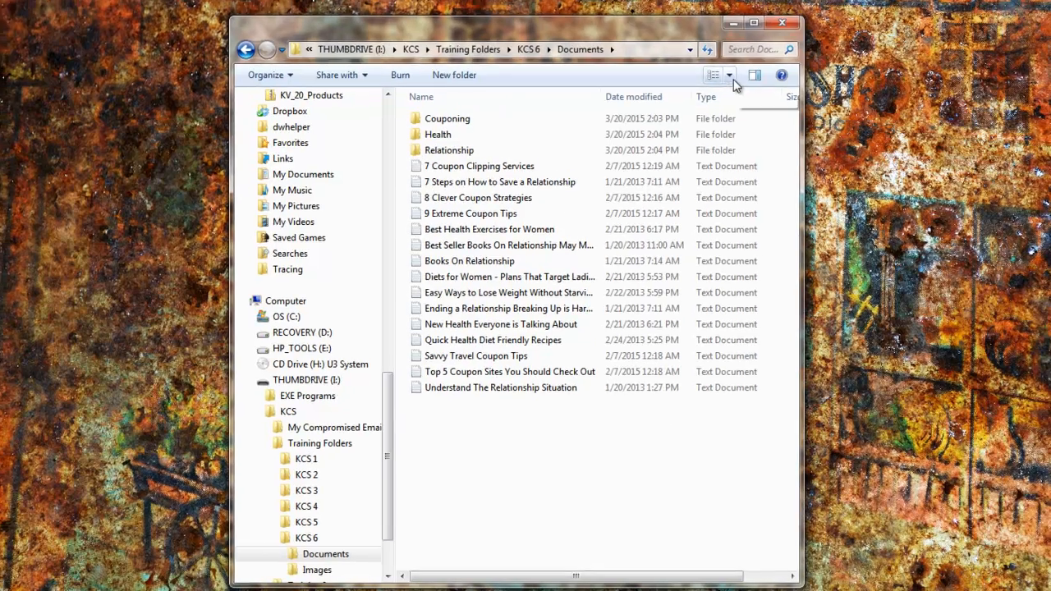
left_click(733, 66)
left_click_drag(715, 129, 714, 168)
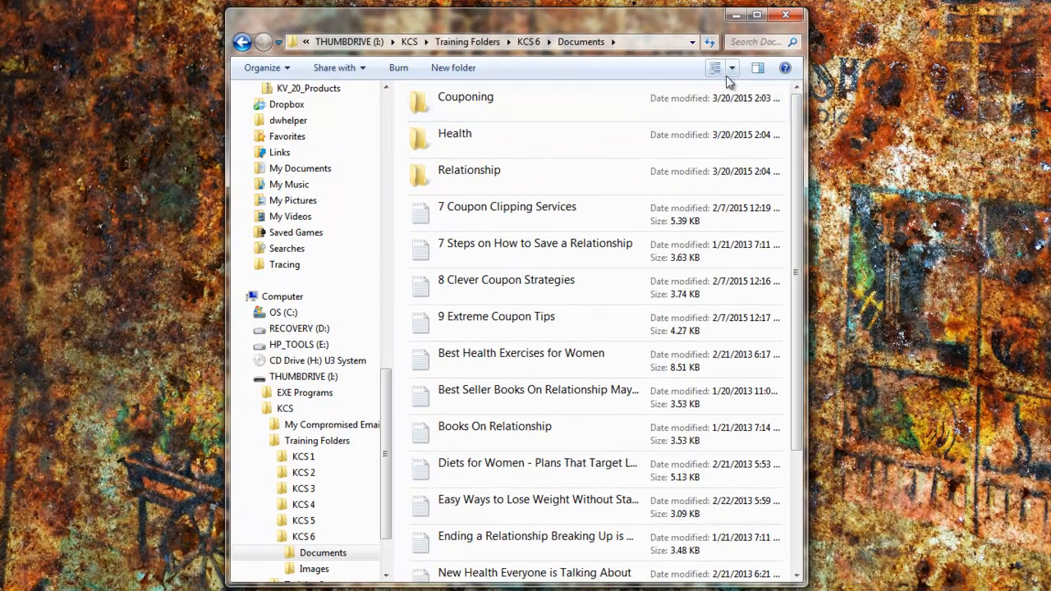
left_click(716, 69)
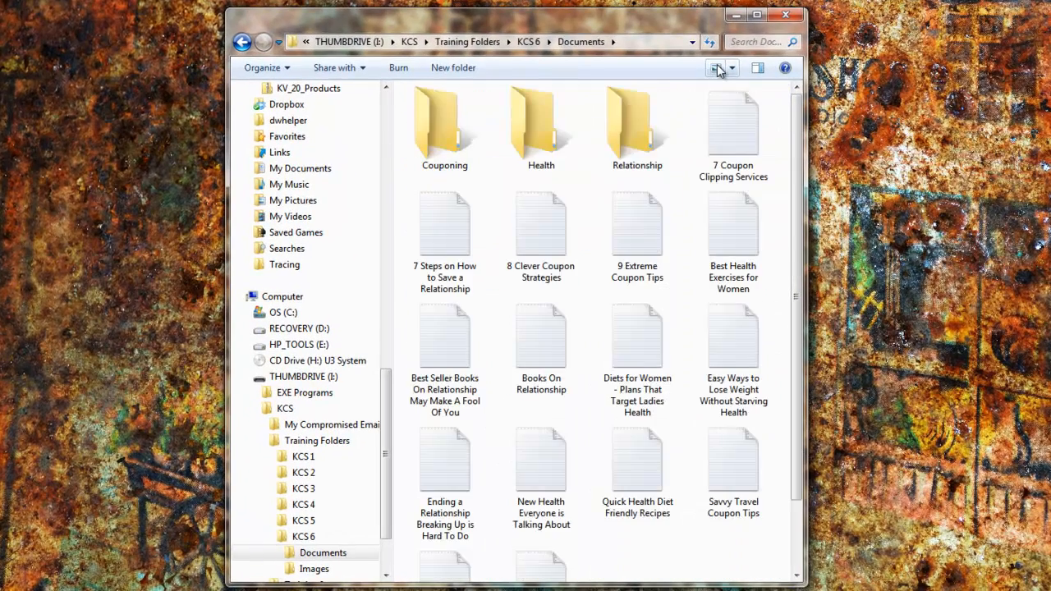
left_click(718, 70)
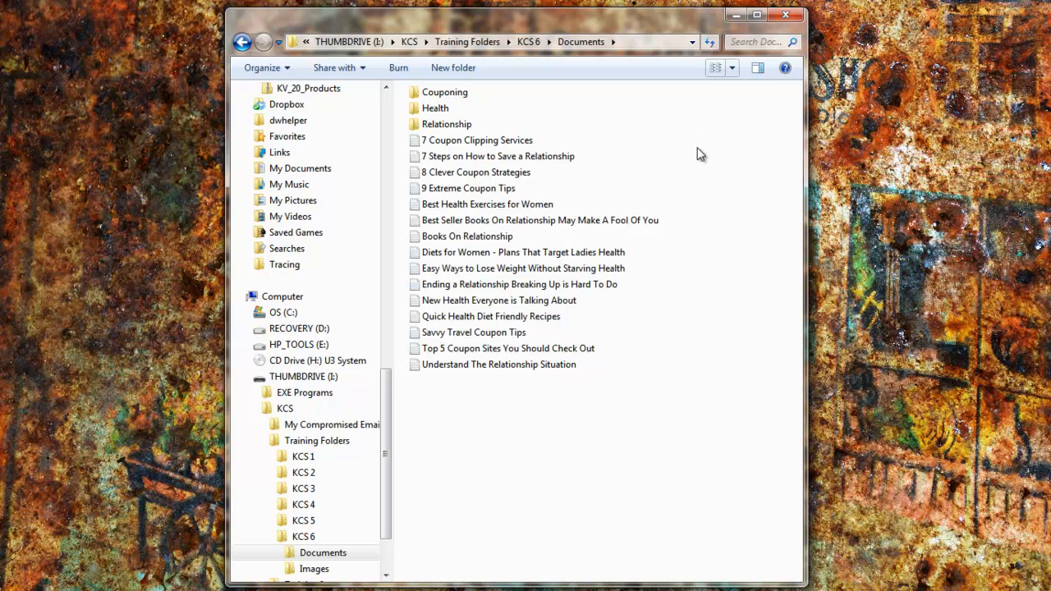
Step: Hide the navigation pane in the Documents folder window
left_click(259, 68)
mouse_move(276, 203)
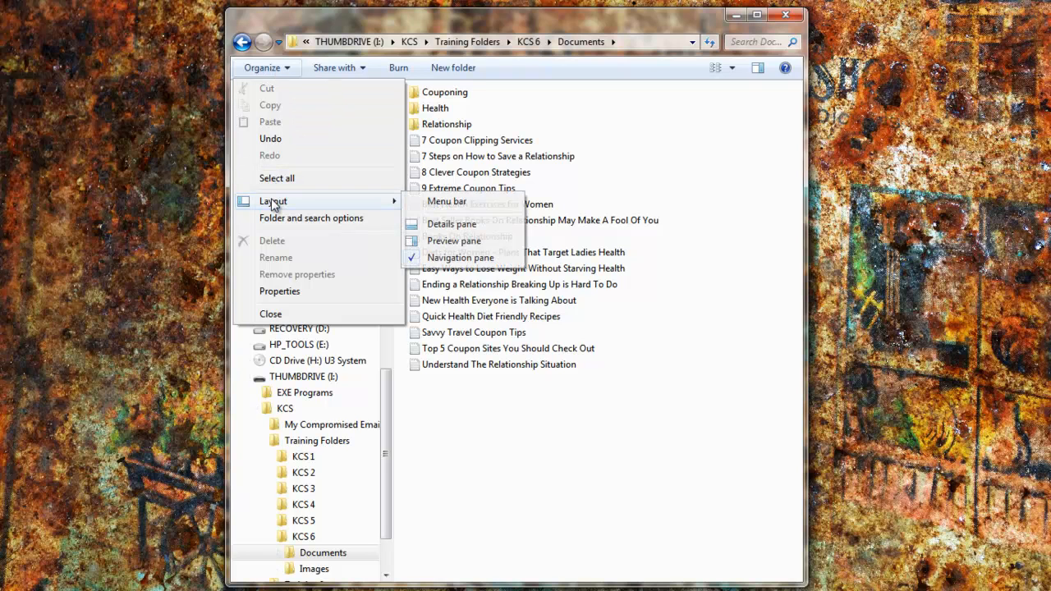
left_click(440, 261)
left_click(440, 259)
left_click(535, 194)
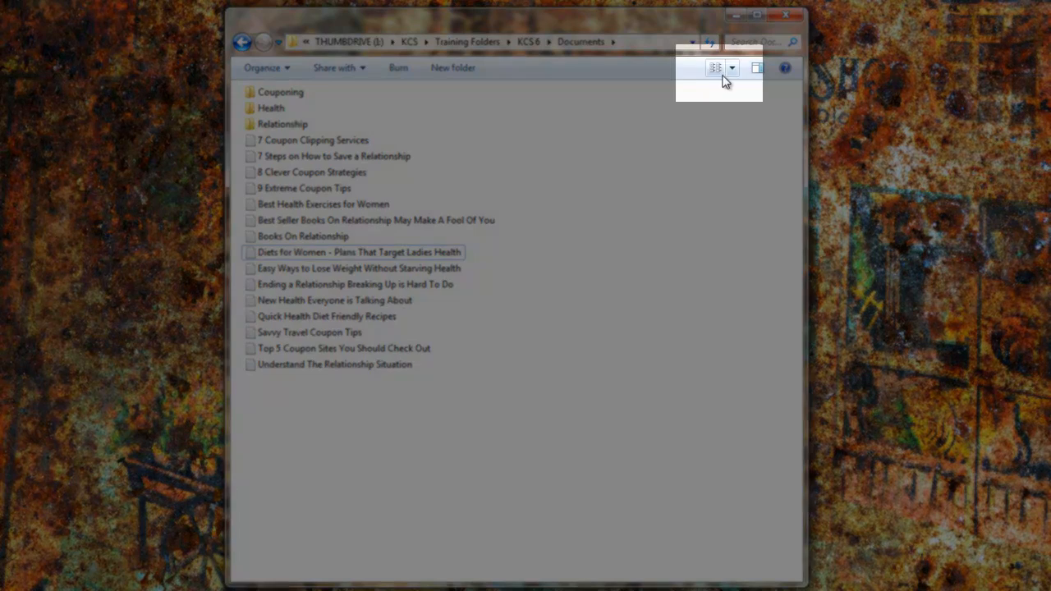
Step: Cycle the file list through the available views, including Tiles, until it is back in List view
left_click(720, 70)
left_click(719, 70)
left_click(720, 71)
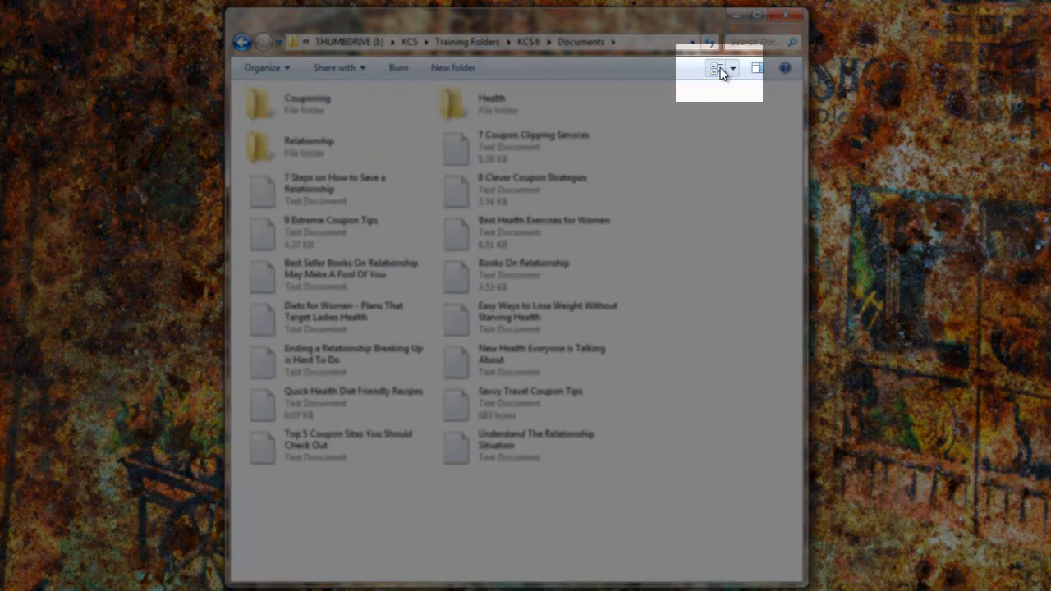
left_click(720, 71)
left_click(719, 71)
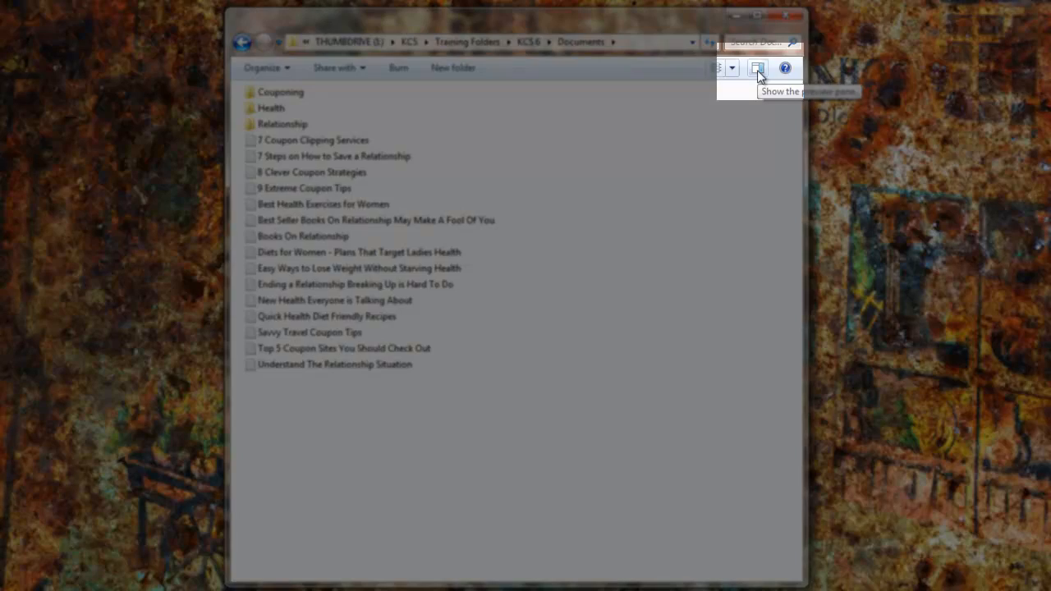
Step: Show the preview pane, preview 7 Coupon Clipping Services and 7 Steps on How to Save a Relationship, and widen the pane
left_click(757, 69)
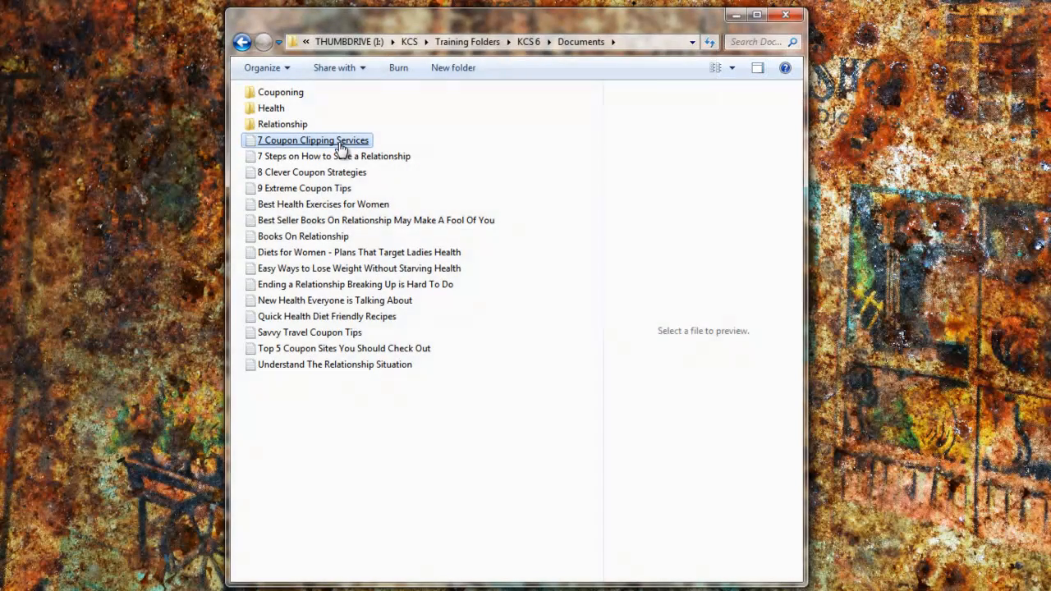
left_click(341, 147)
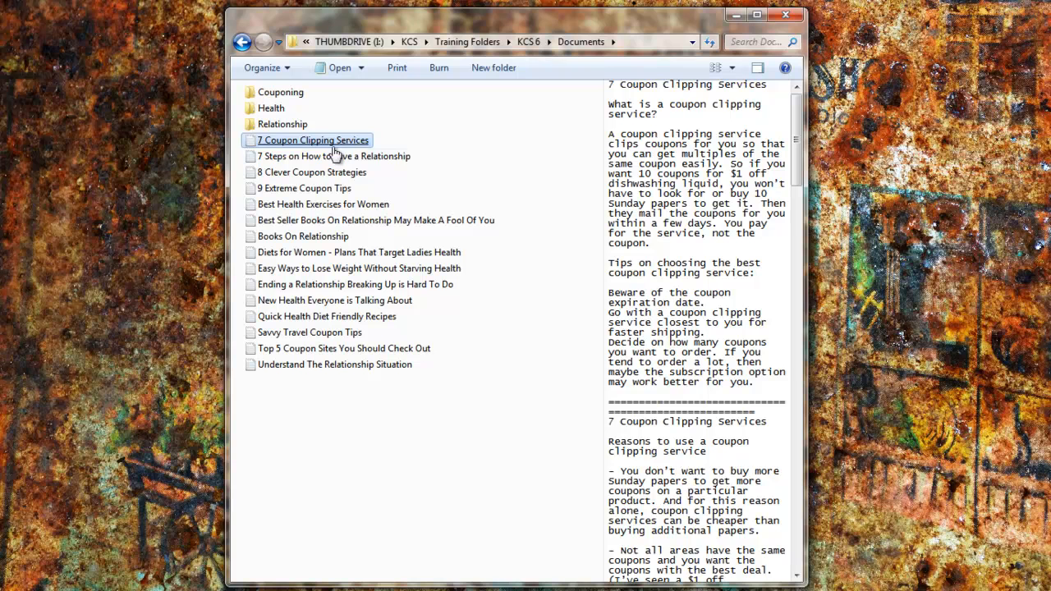
left_click(320, 157)
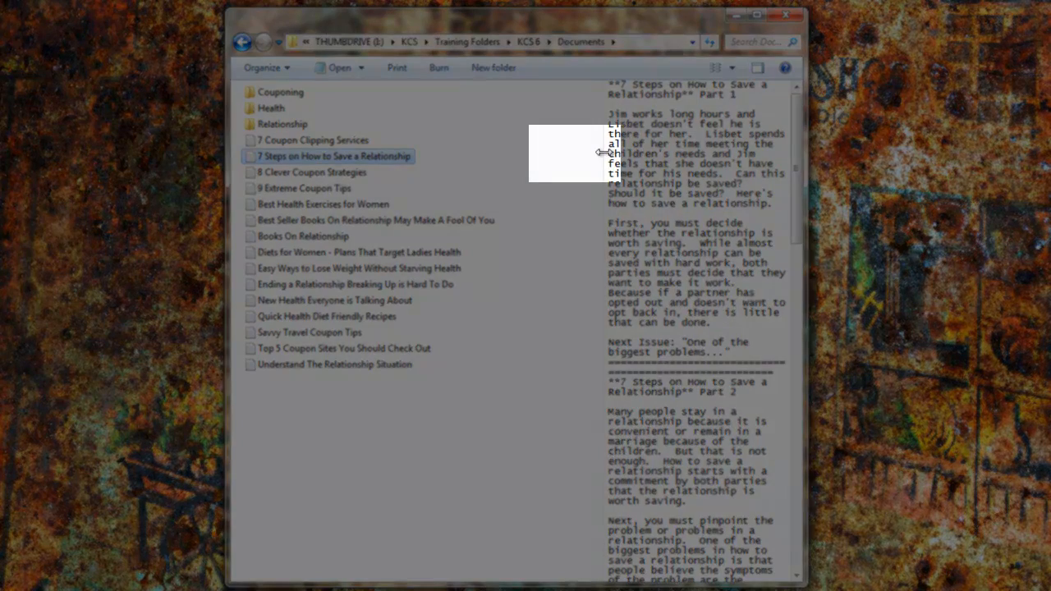
left_click_drag(602, 152, 511, 153)
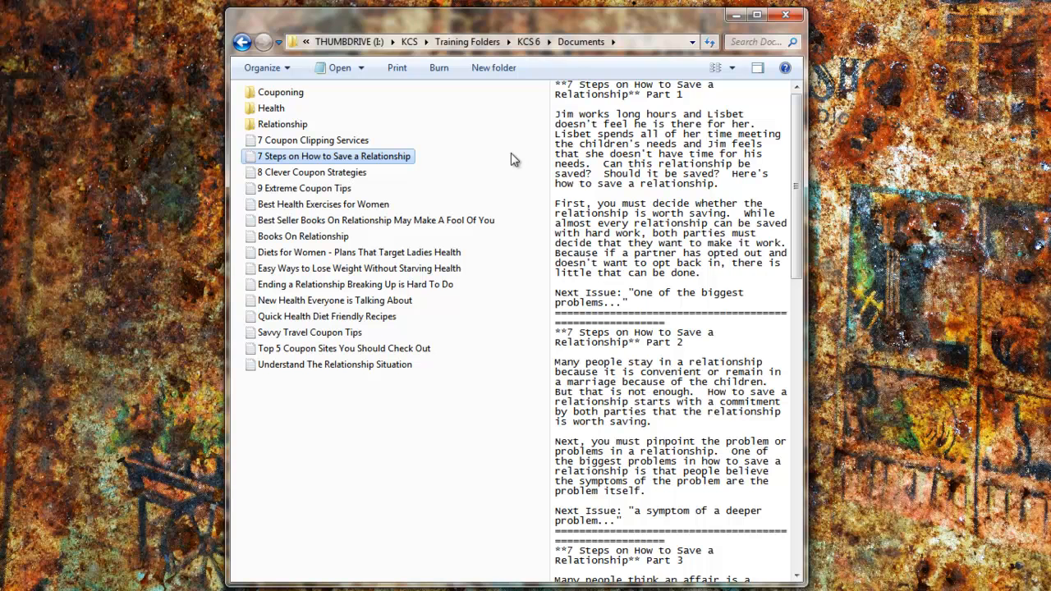
Step: Preview the files from 8 Clever Coupon Strategies to Books On Relationship, and select the Relationship, Health and Couponing folders
left_click(333, 171)
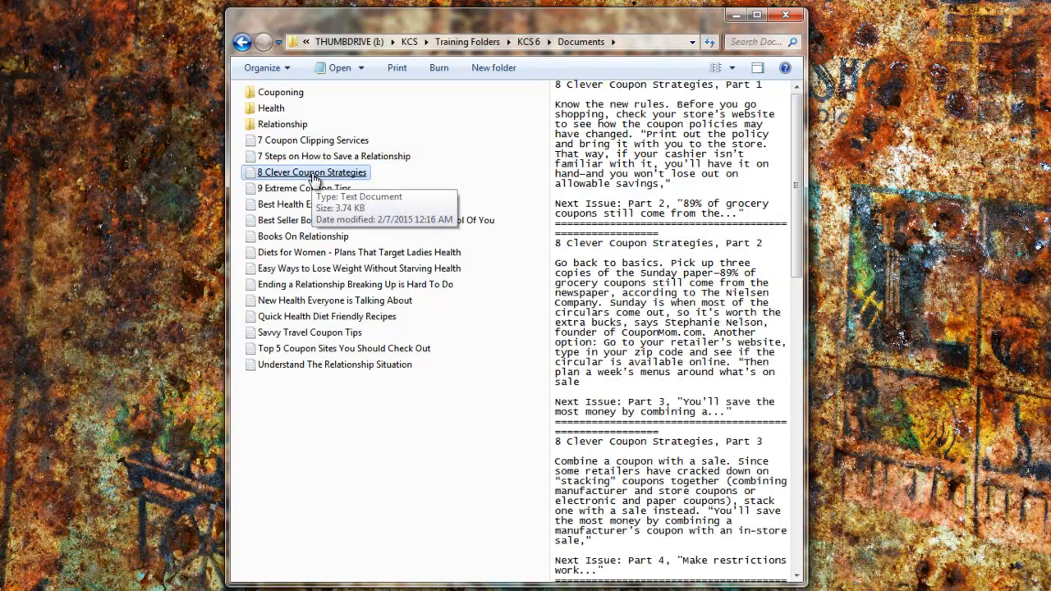
left_click(314, 190)
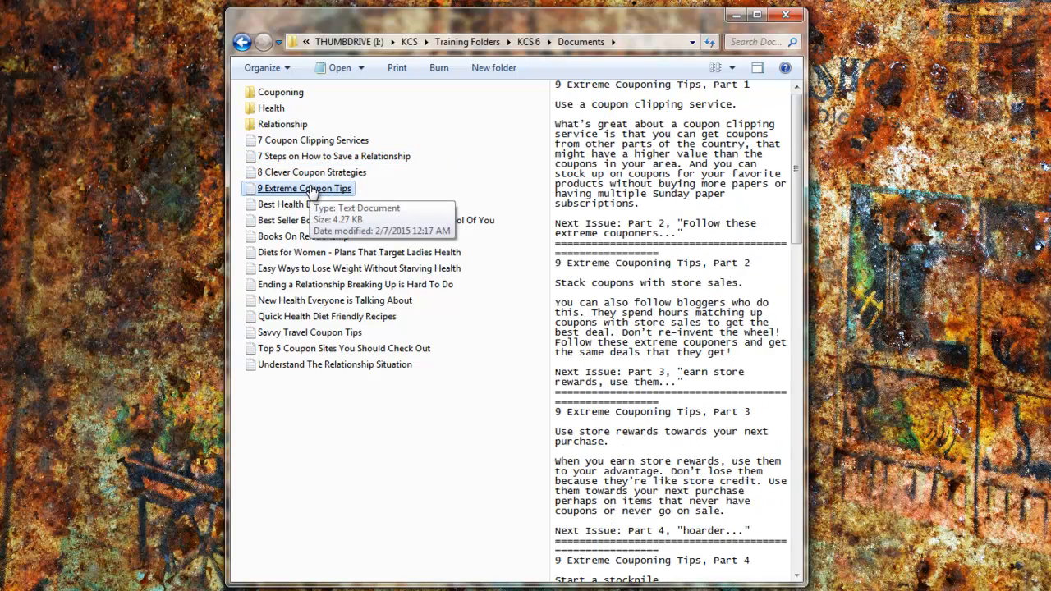
left_click(313, 205)
left_click(312, 221)
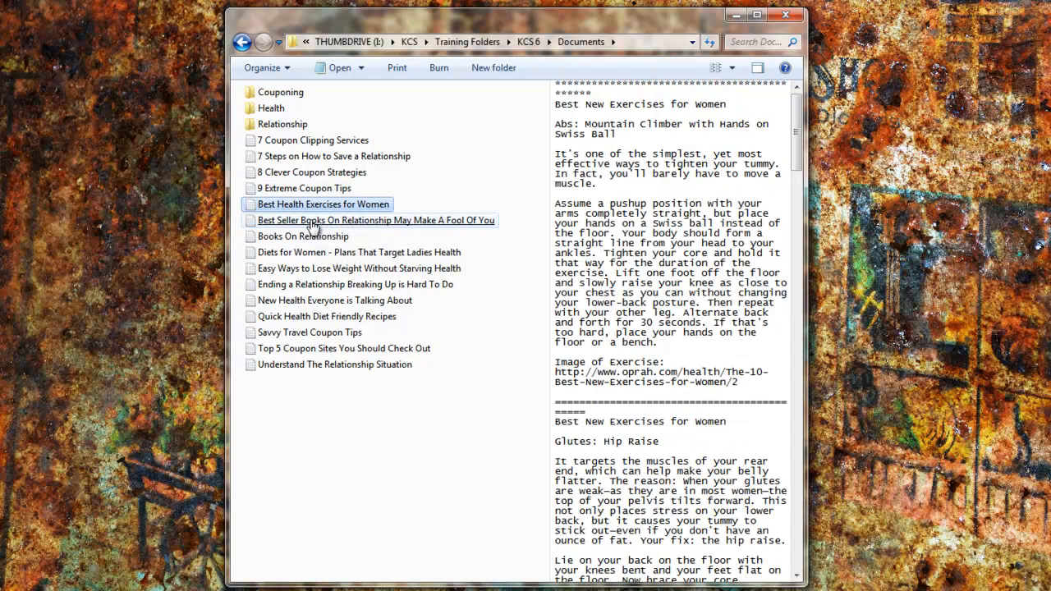
left_click(312, 236)
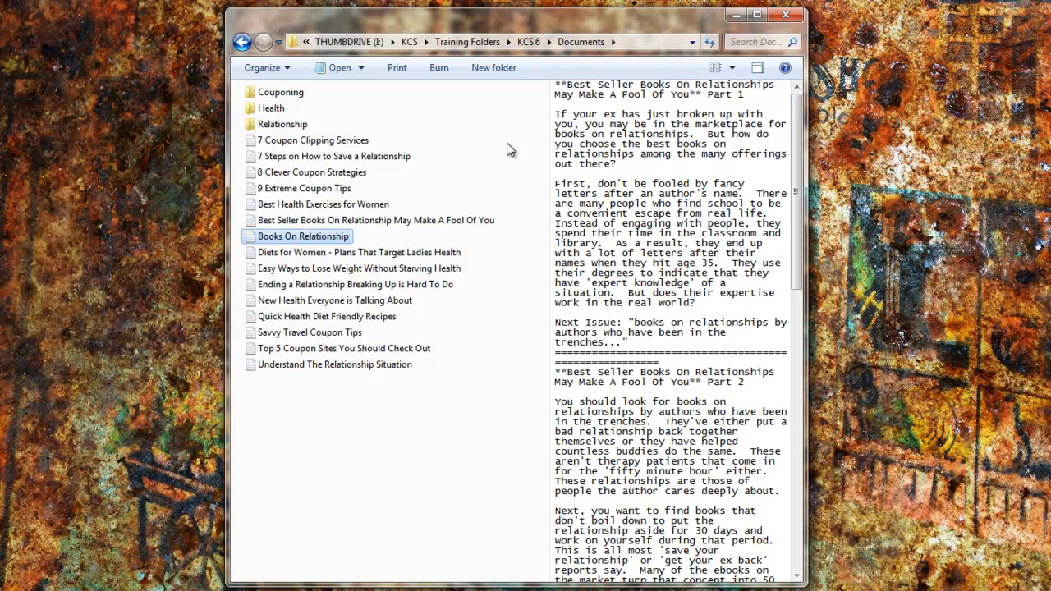
left_click(294, 125)
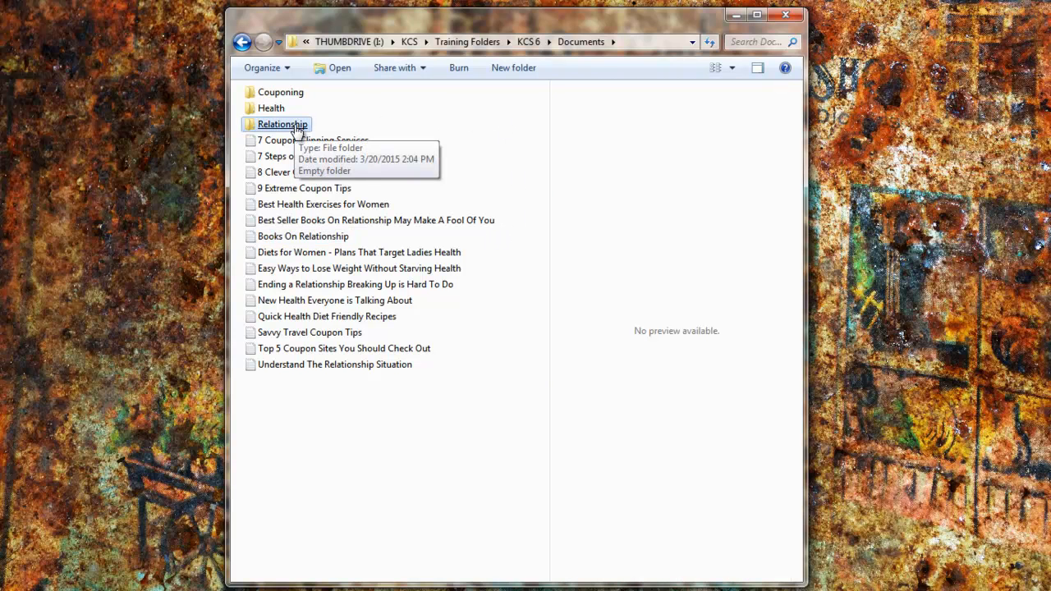
left_click(269, 109)
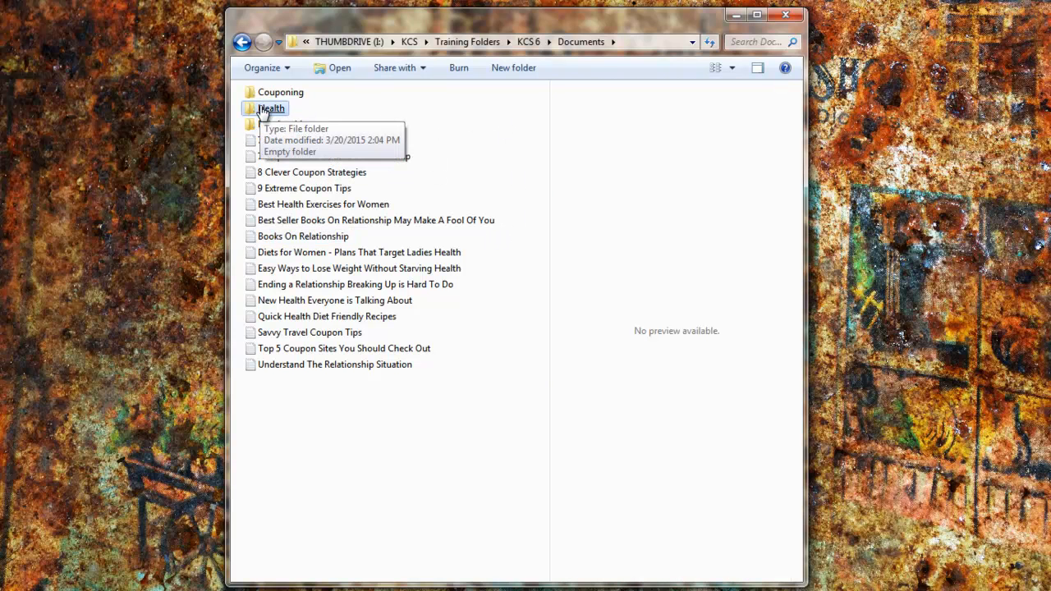
left_click(271, 93)
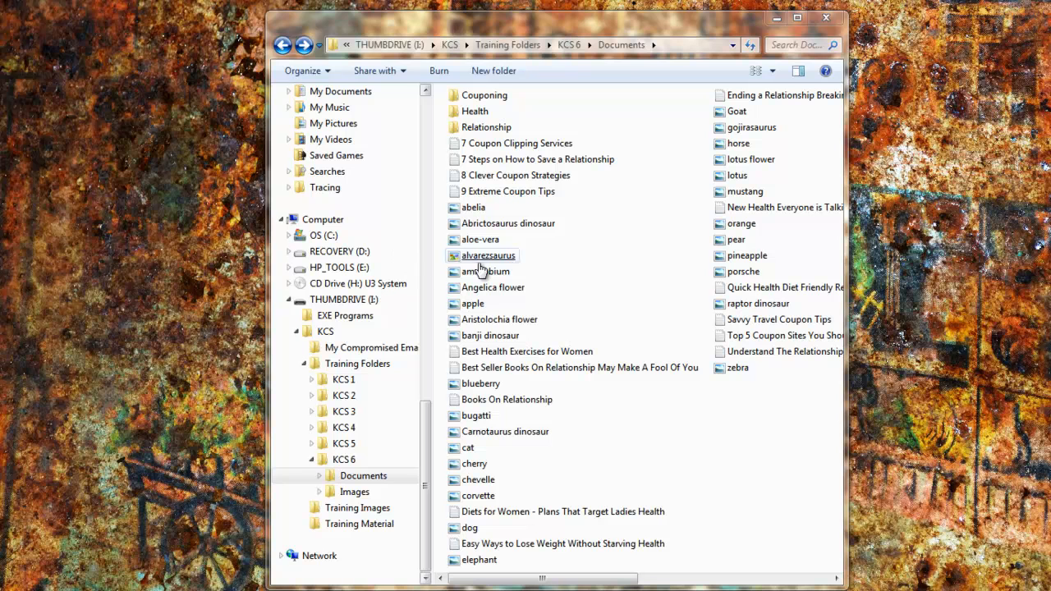
Step: Hide the navigation pane in the Documents window that holds both images and text files
left_click(612, 254)
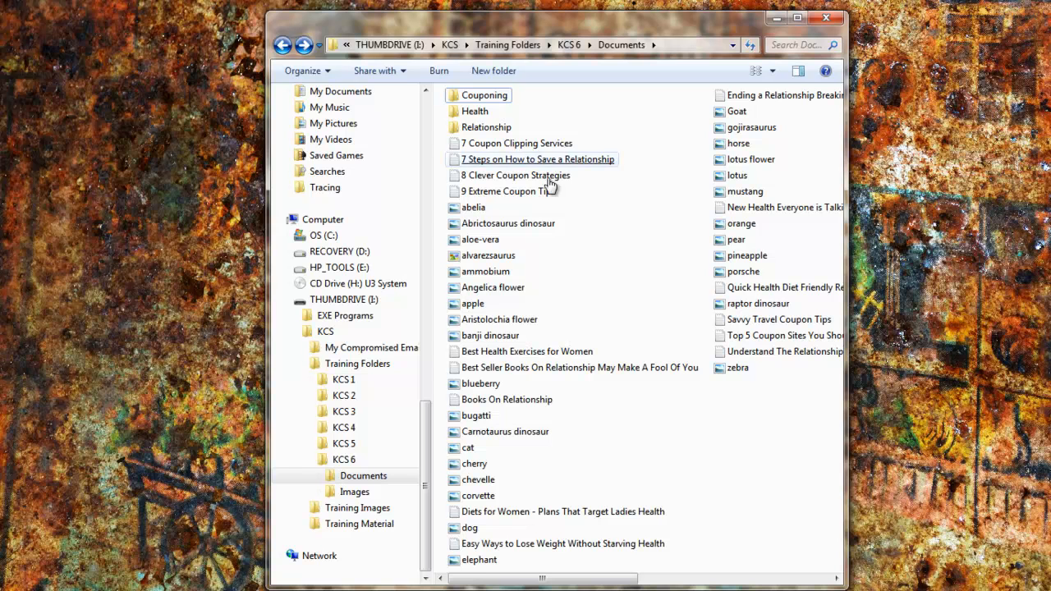
left_click(303, 71)
mouse_move(314, 204)
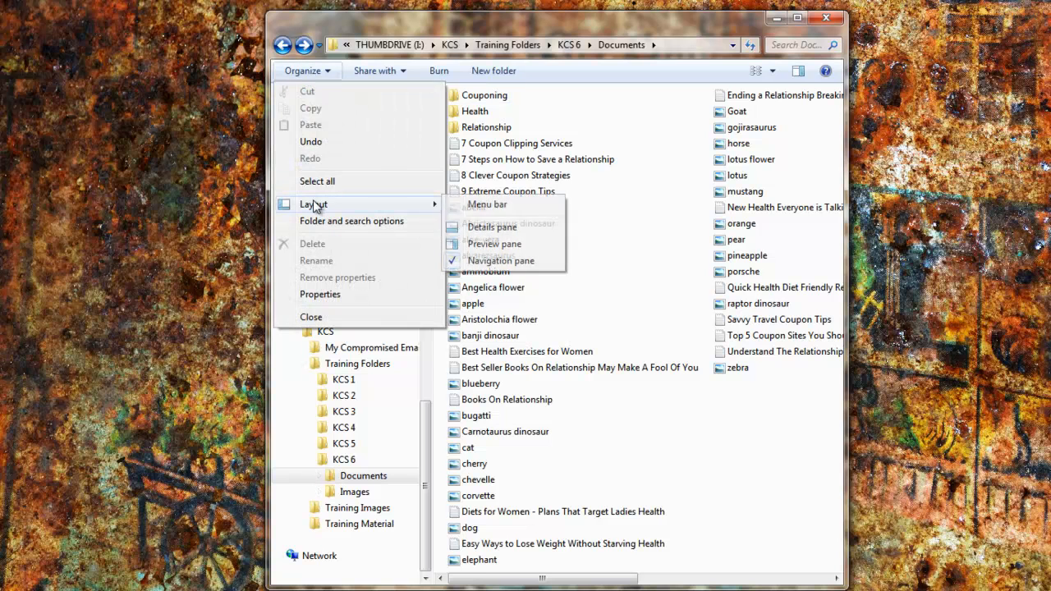
left_click(479, 261)
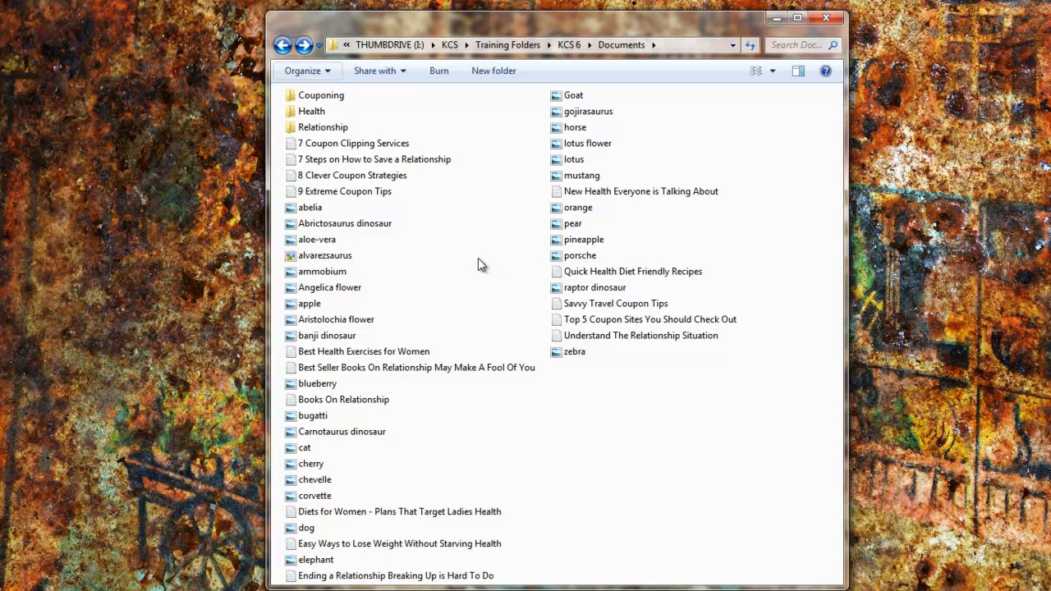
Step: Switch the mixed Documents folder to Large Icons view so the images show as thumbnails, and look through the files
left_click(758, 72)
left_click(760, 70)
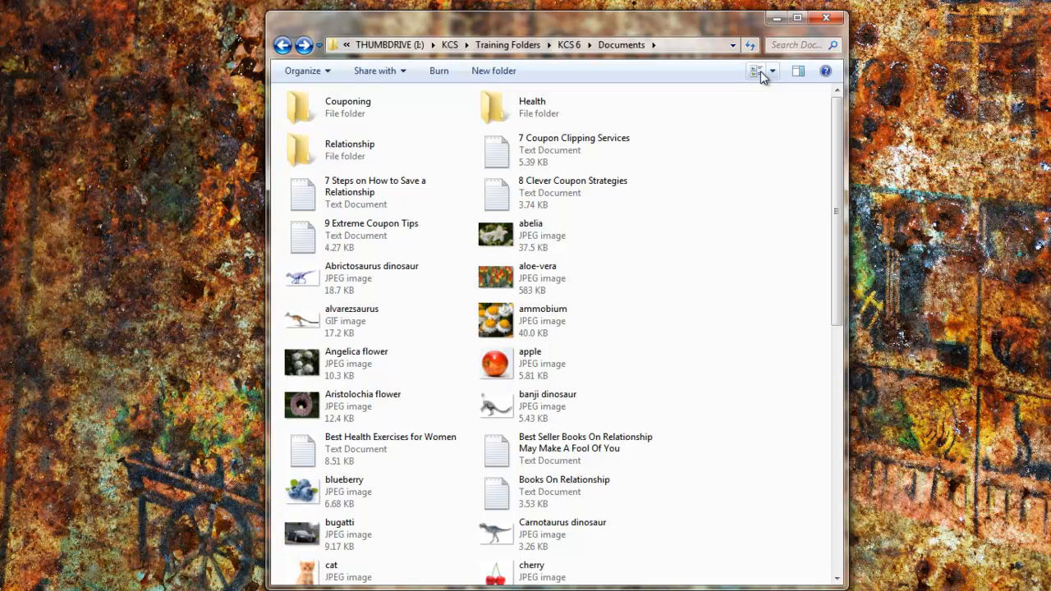
left_click(760, 70)
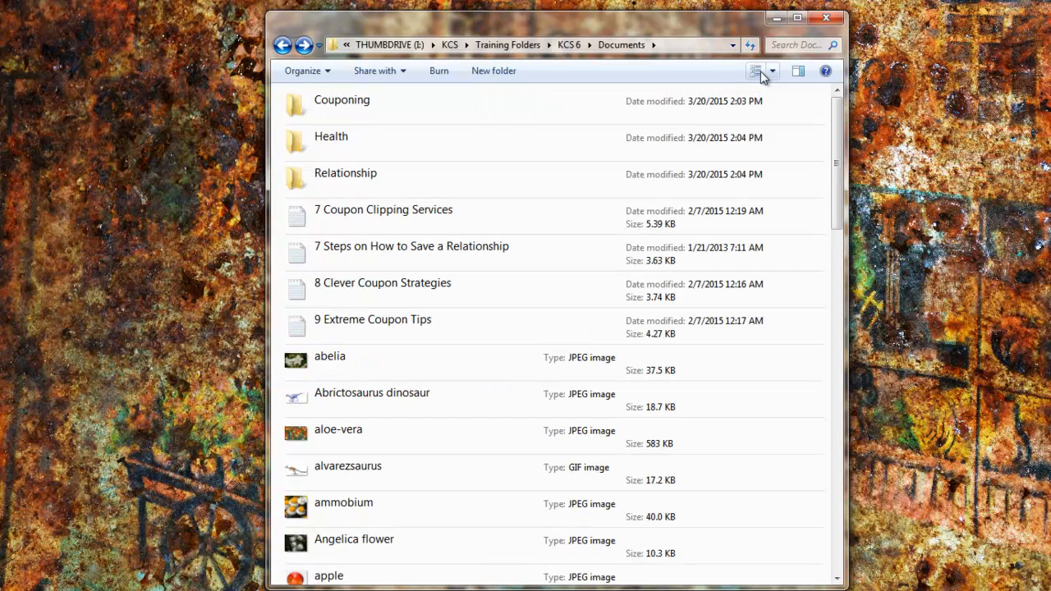
left_click(756, 71)
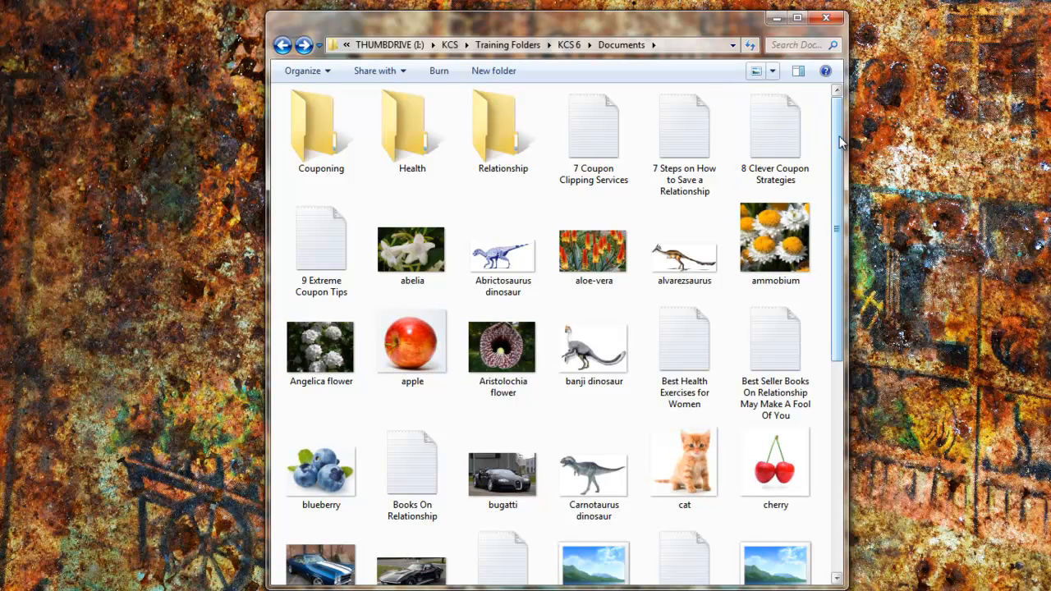
mouse_move(839, 142)
left_mouse_down()
mouse_move(827, 293)
mouse_move(836, 380)
mouse_move(837, 159)
left_mouse_up()
right_click(837, 343)
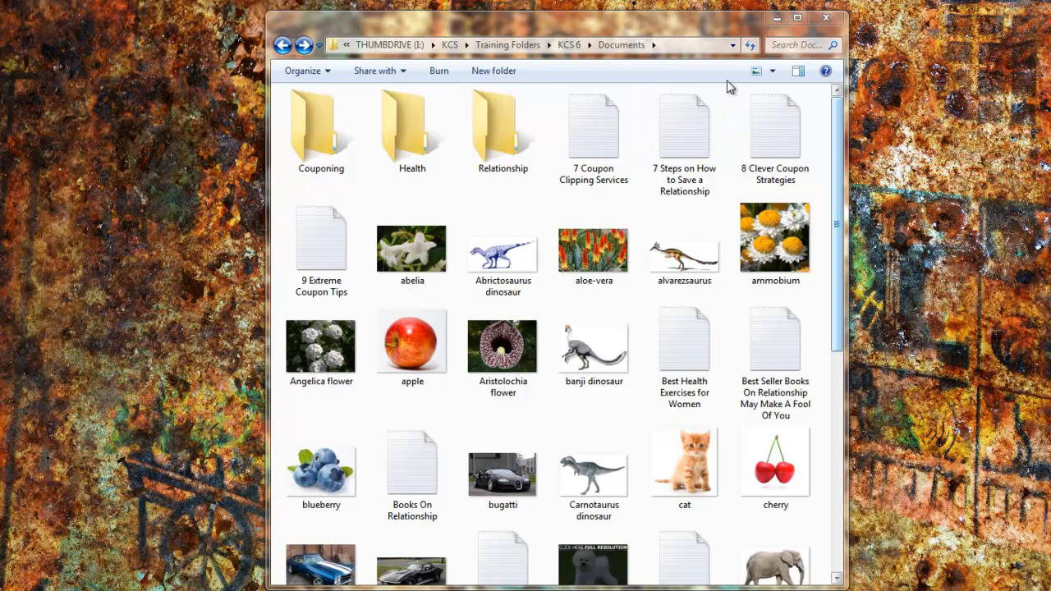
Step: Maximize the Documents window and sort its contents by type
left_click(796, 17)
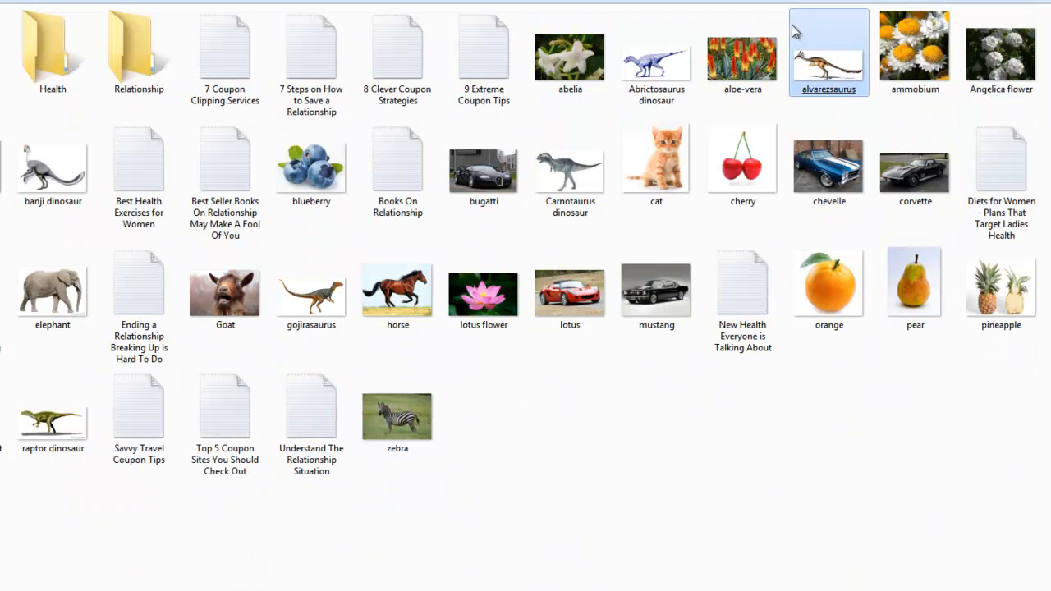
right_click(641, 439)
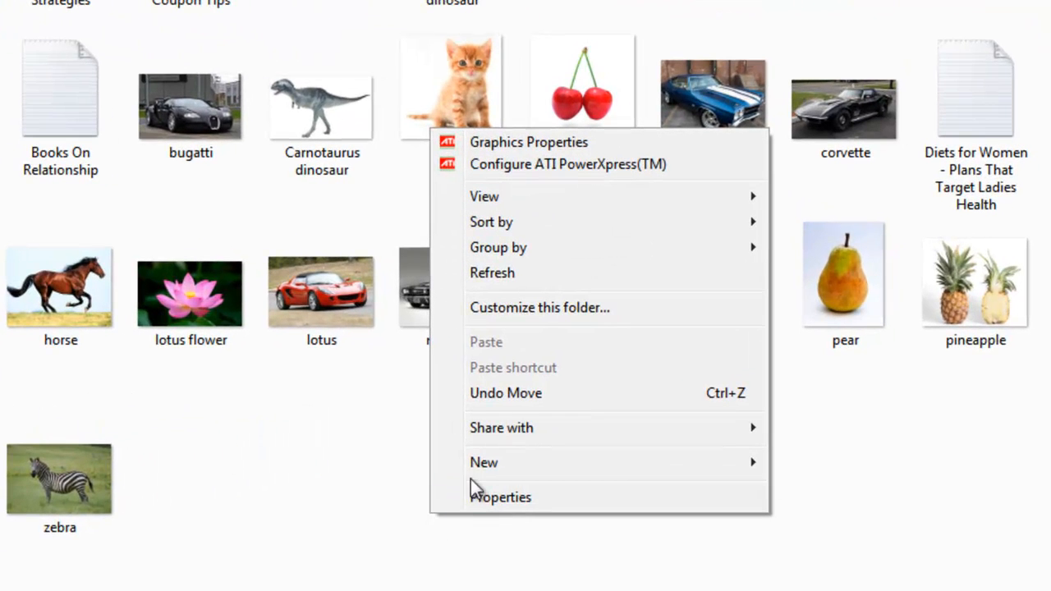
left_click(498, 224)
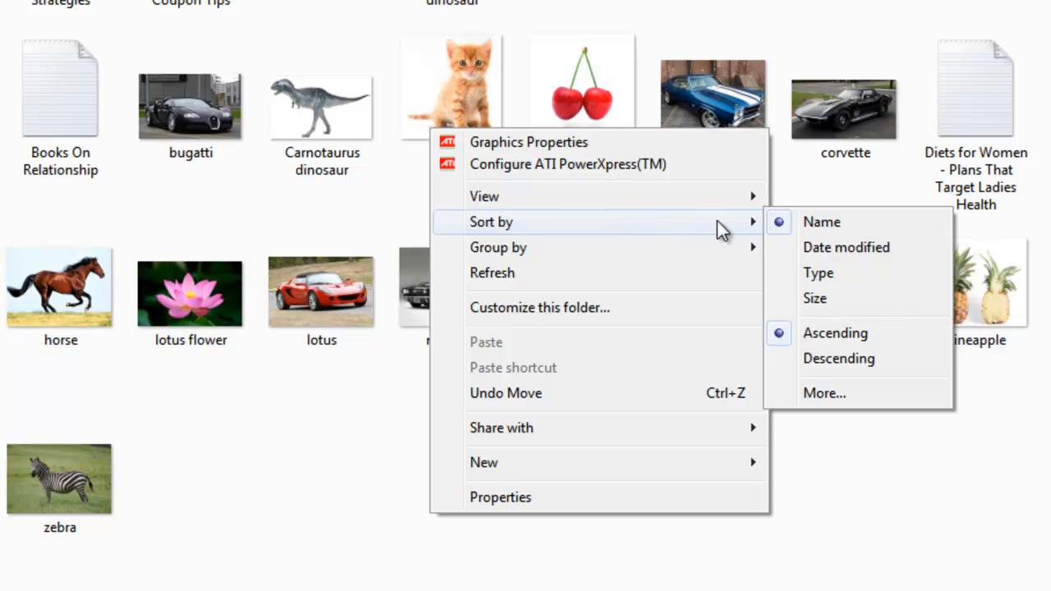
left_click(830, 273)
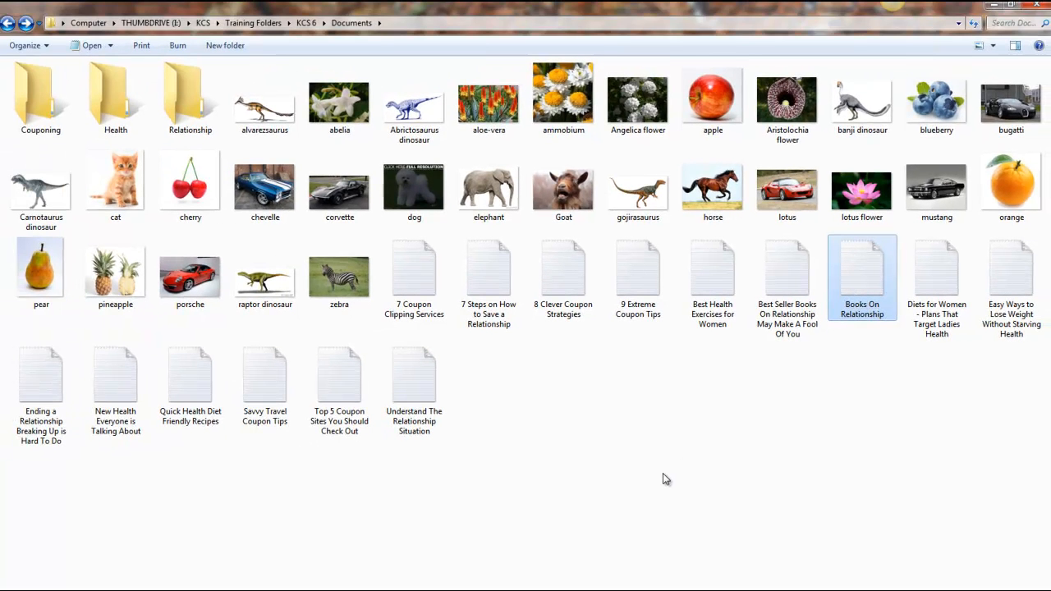
Step: Sort the contents of the Documents folder by size
right_click(665, 478)
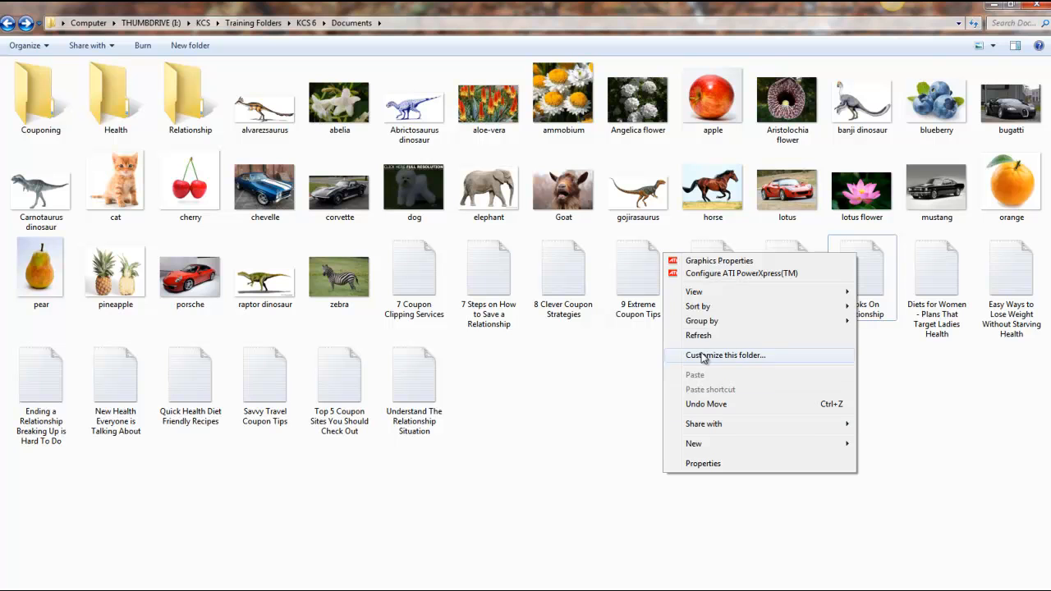
mouse_move(703, 312)
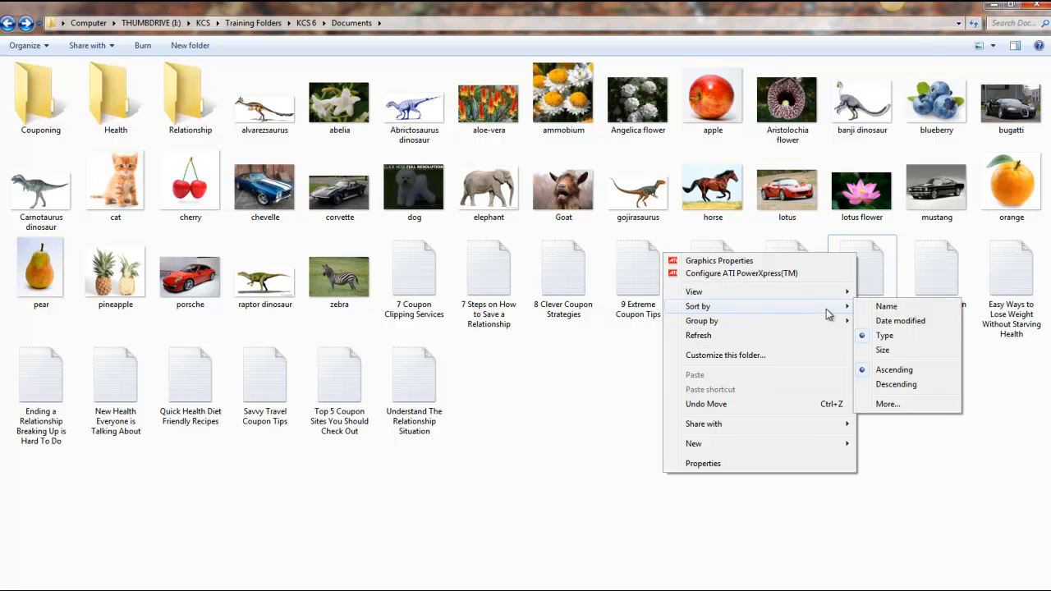
left_click(882, 350)
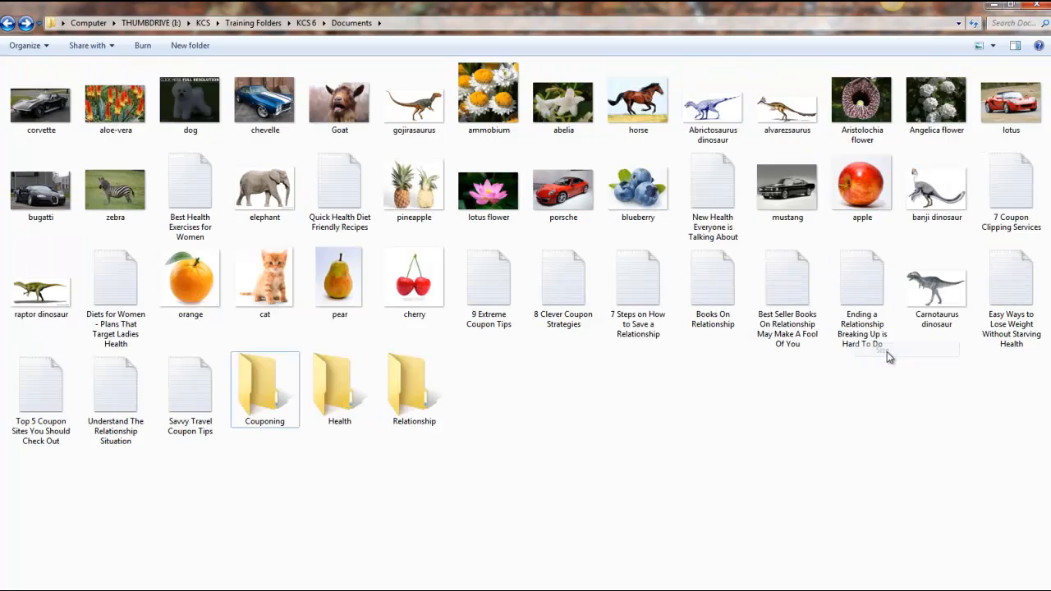
Step: Sort the contents of the Documents folder by name
right_click(705, 453)
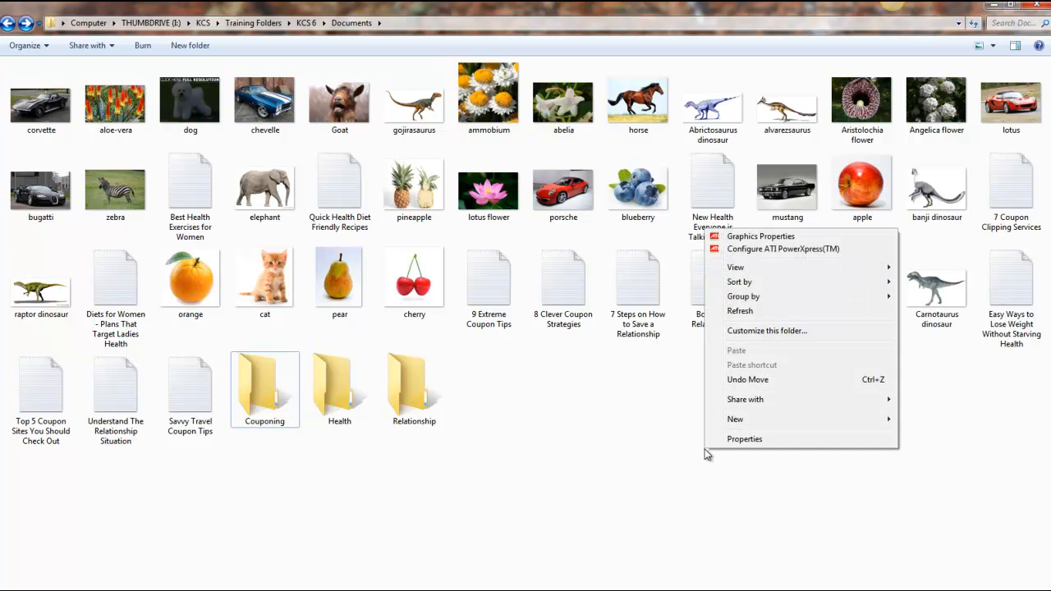
mouse_move(734, 284)
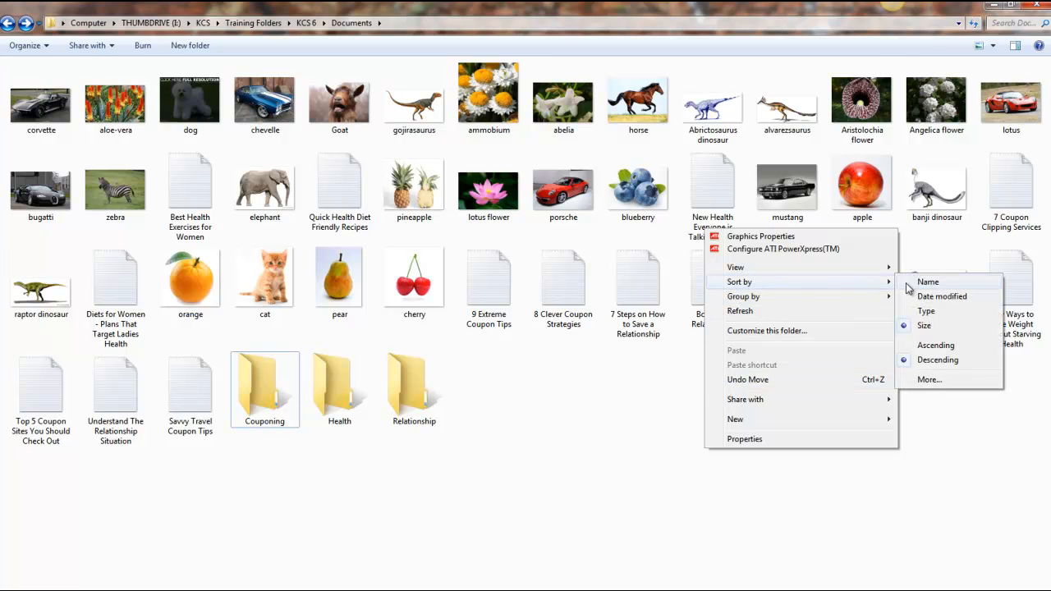
left_click(926, 283)
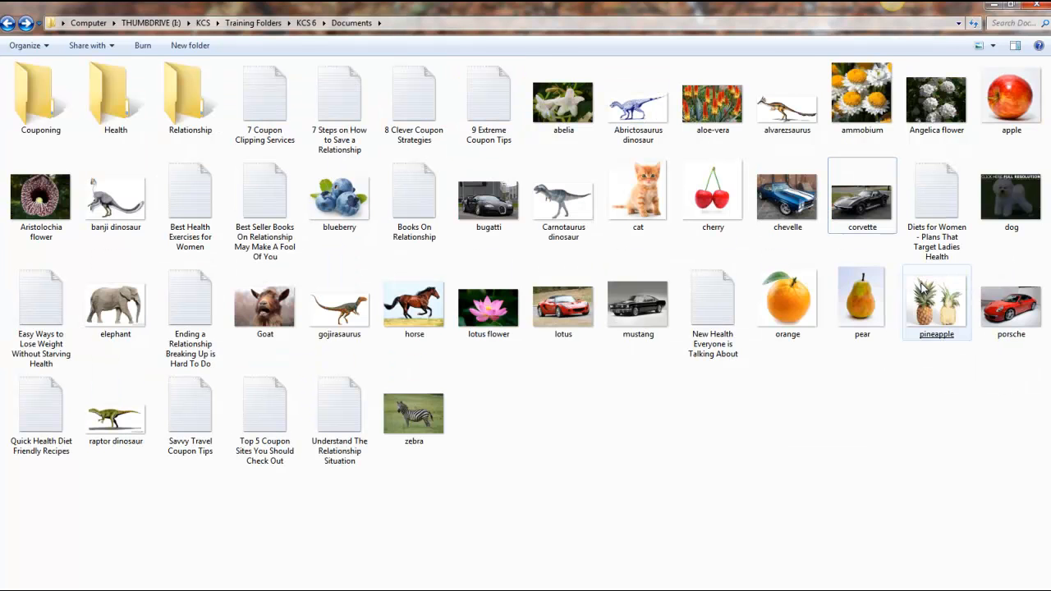
Step: Sort the contents of the Documents folder by type
right_click(719, 417)
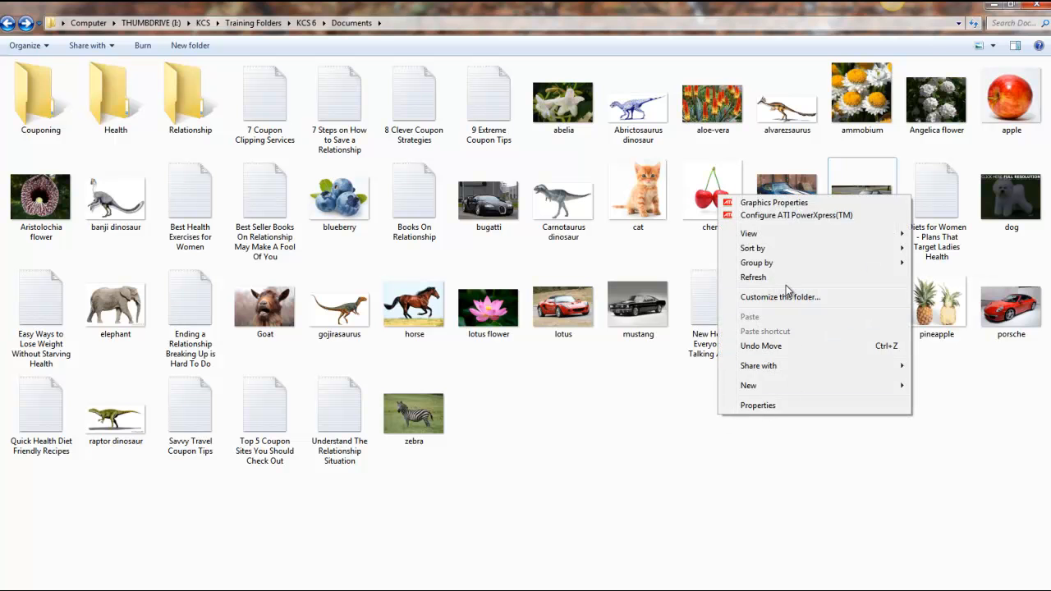
mouse_move(778, 254)
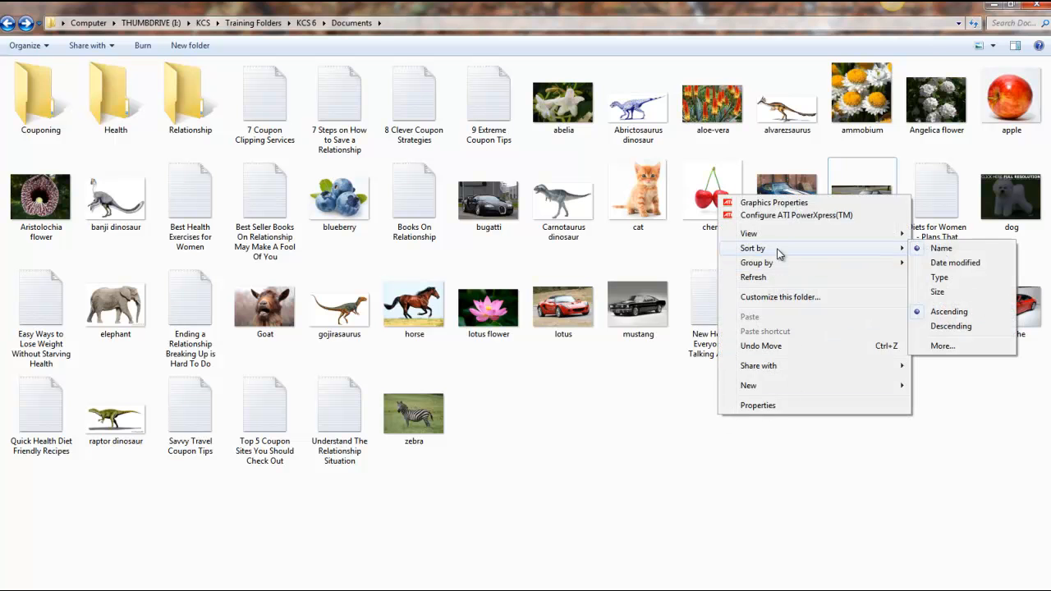
left_click(937, 278)
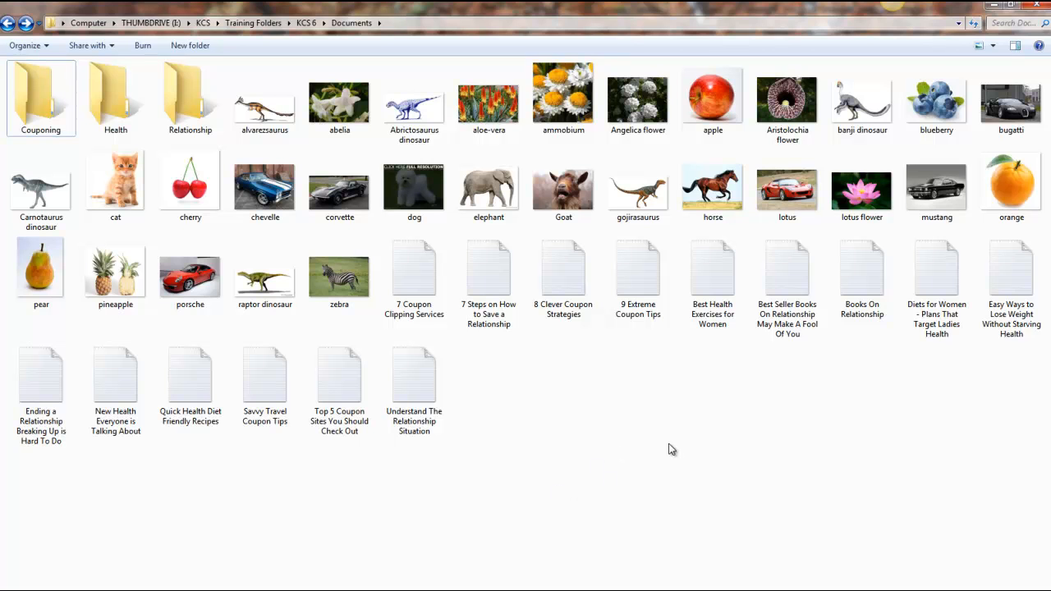
Step: Restore the Documents window to its smaller size and show the navigation pane again
left_click(1013, 7)
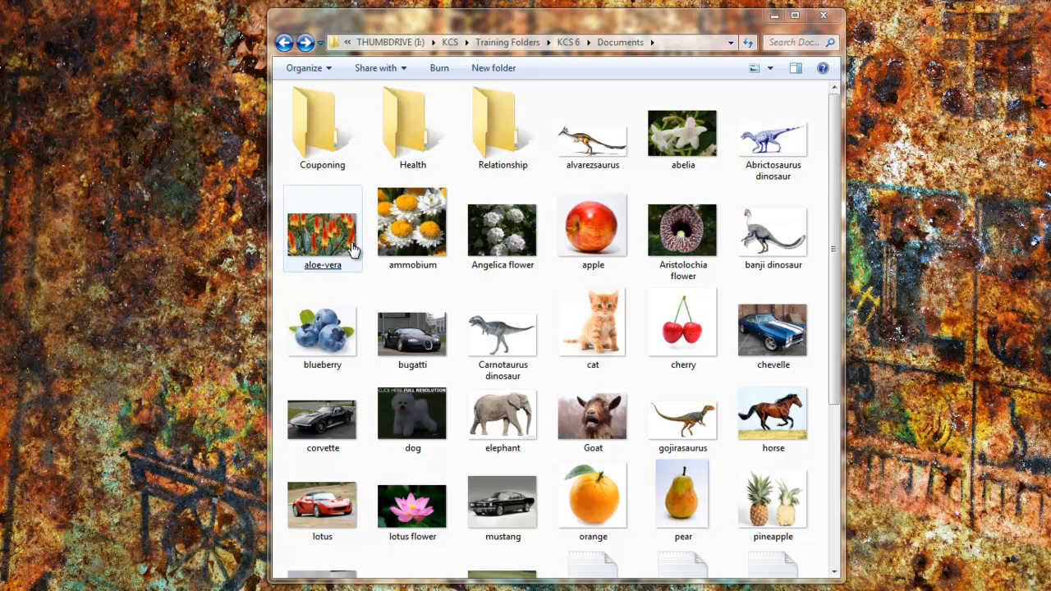
left_click(328, 70)
mouse_move(312, 205)
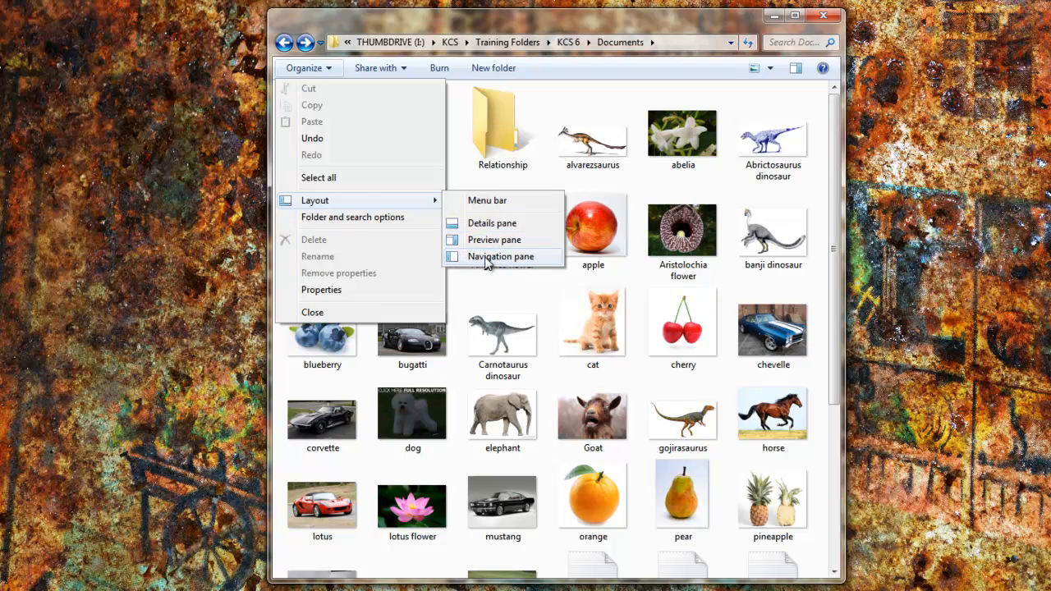
left_click(542, 259)
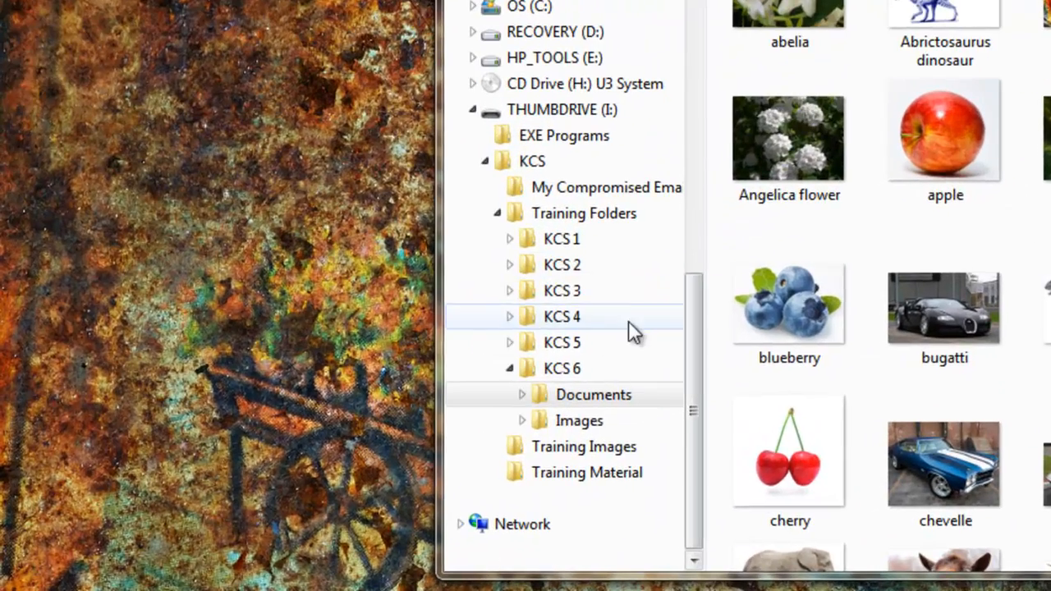
Step: Open the KCS 6 Images folder in a new window and place it side by side with the Documents window
left_click(594, 397)
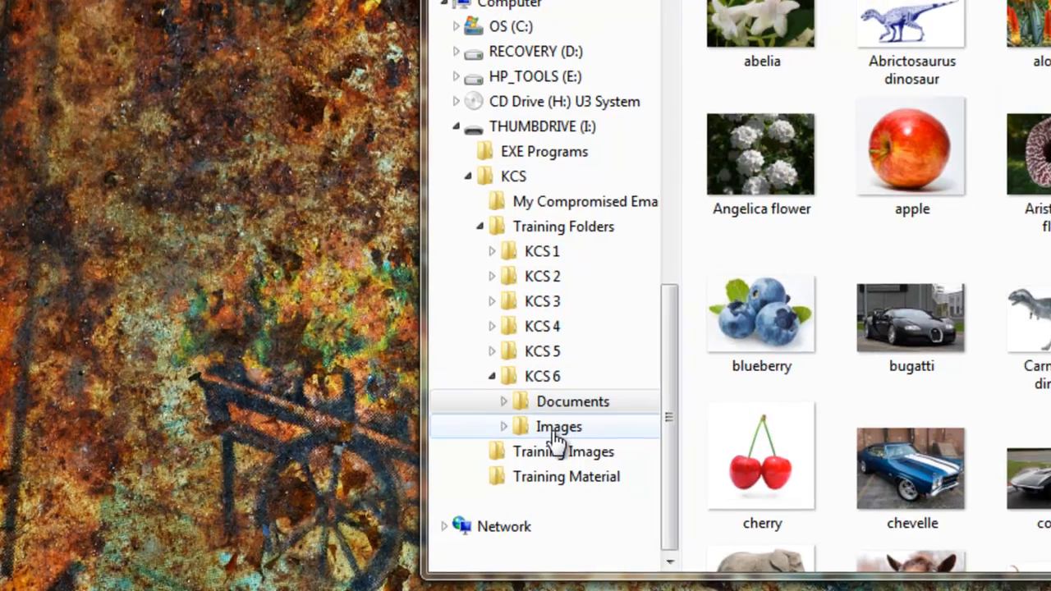
right_click(576, 427)
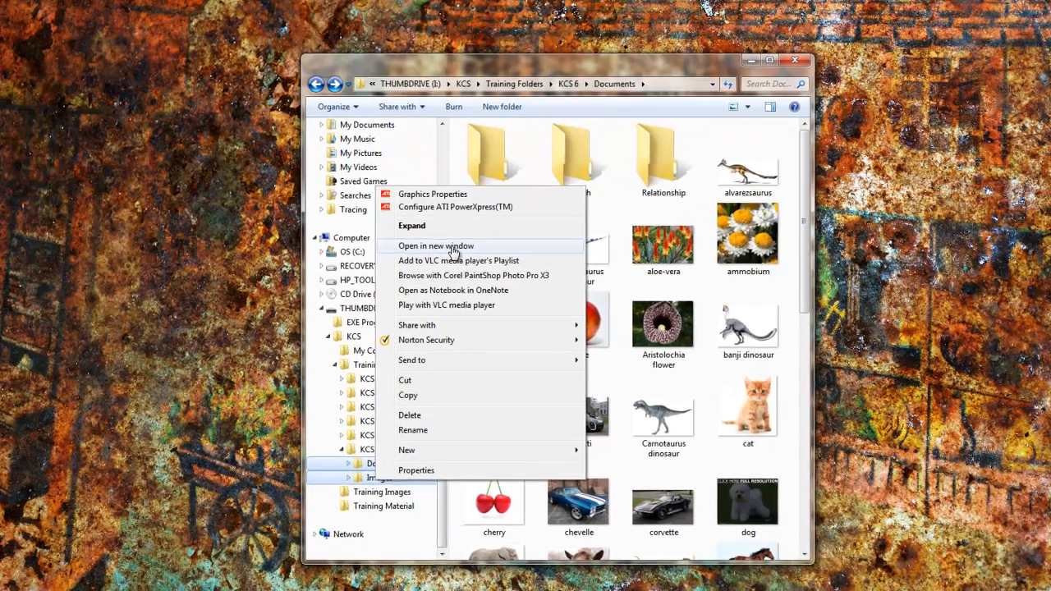
left_click(549, 111)
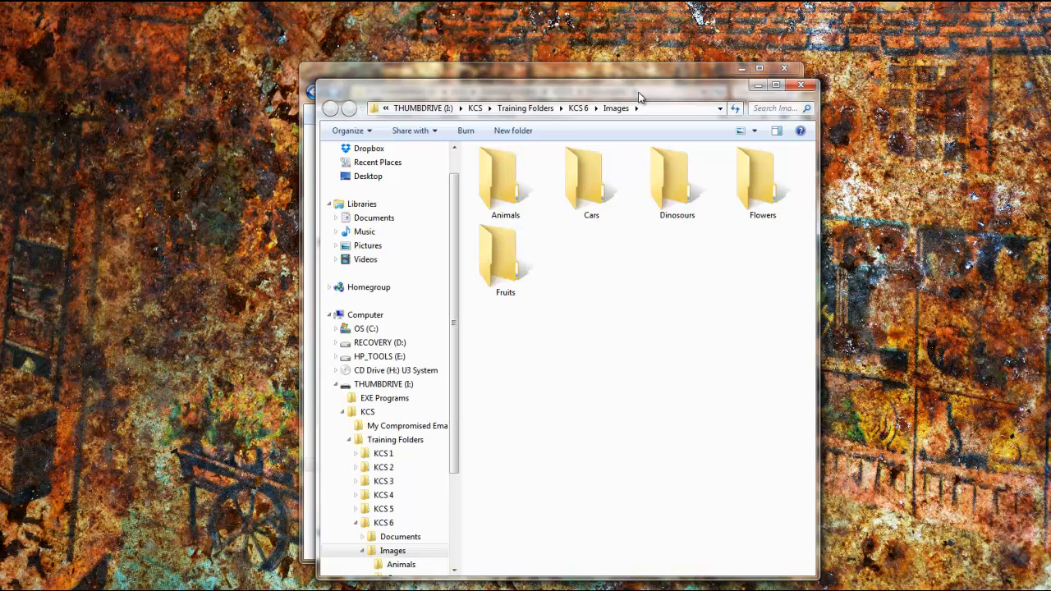
left_click_drag(636, 92, 863, 77)
left_click_drag(524, 75, 261, 77)
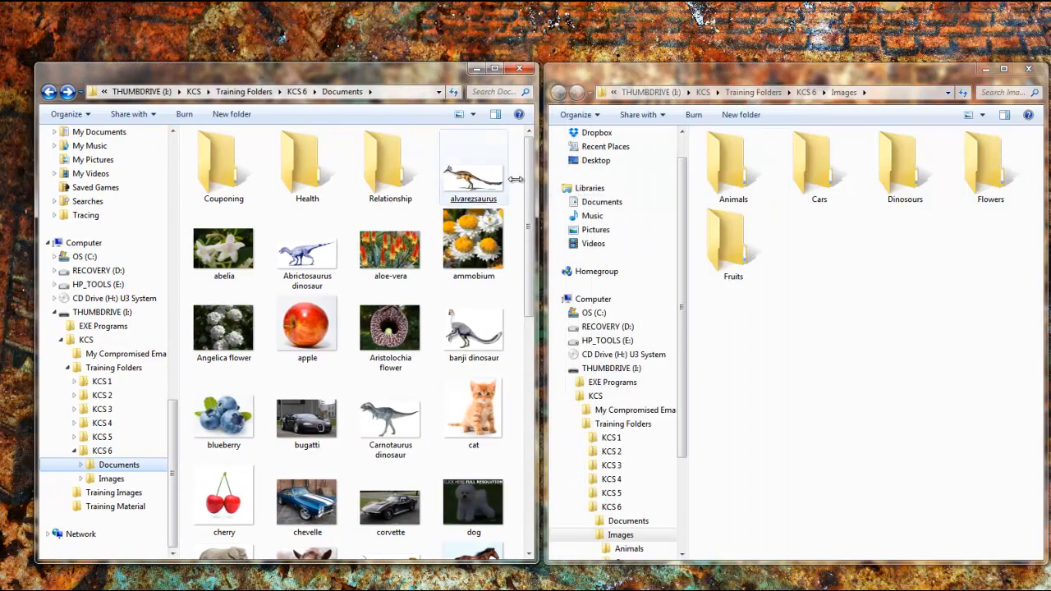
left_click(803, 356)
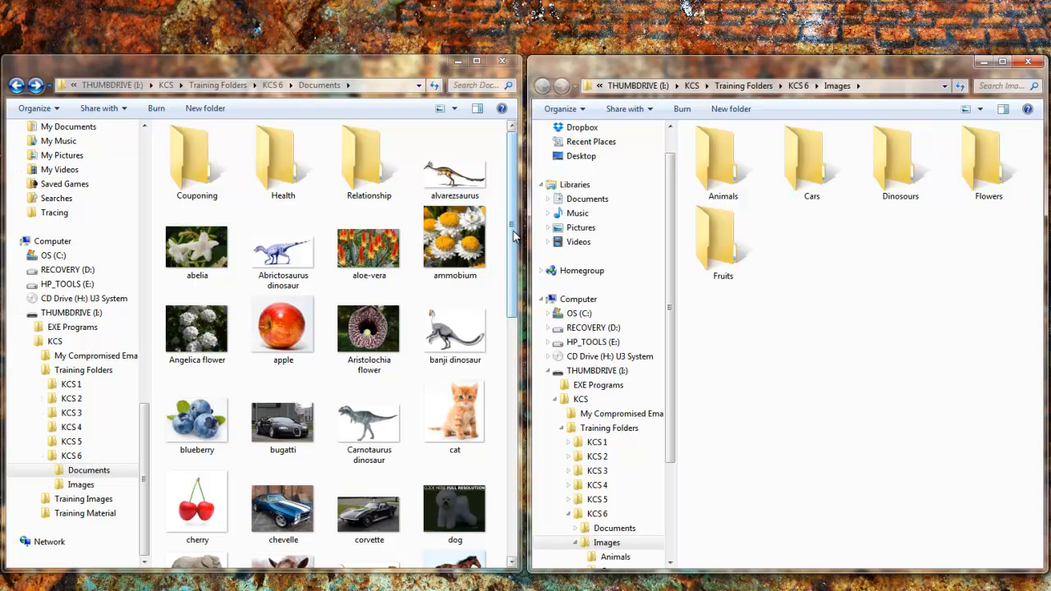
Step: Move the alvarezsaurus image from Documents into the Dinosours folder and the abelia image into the Flowers folder
mouse_move(514, 237)
left_mouse_down()
mouse_move(500, 516)
mouse_move(509, 526)
mouse_move(516, 240)
left_mouse_up()
left_click_drag(469, 189, 890, 164)
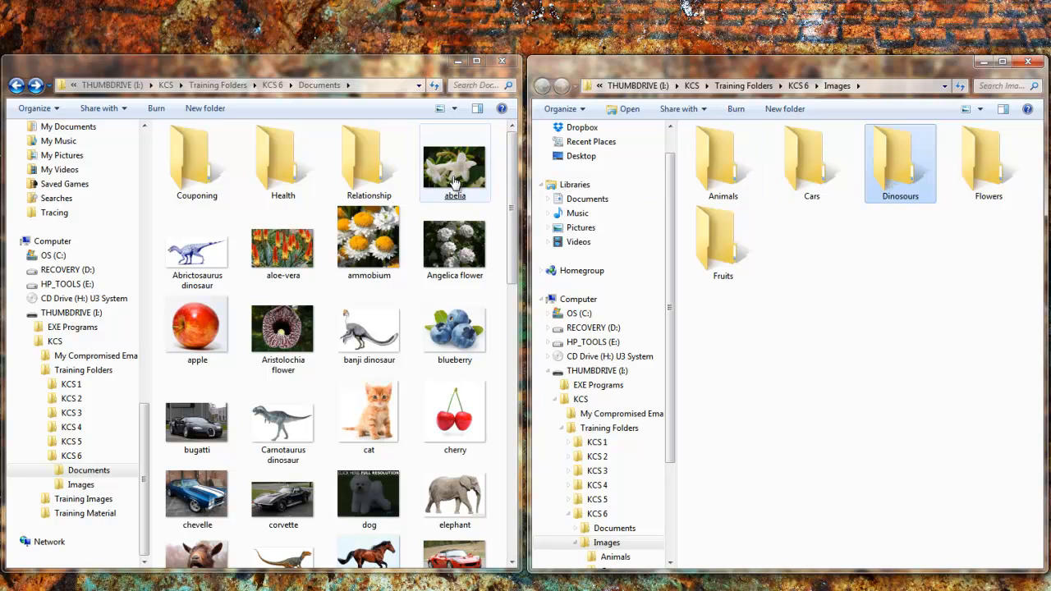
left_click_drag(454, 181, 985, 177)
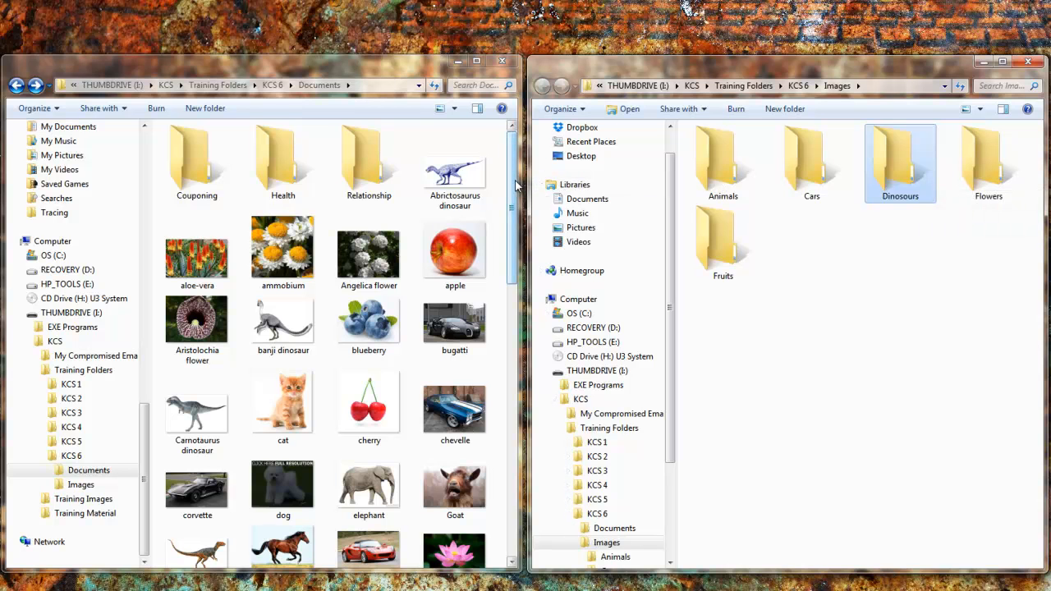
Step: Select the orange, pear and pineapple images in Documents and move them together into the Fruits folder
left_click_drag(517, 186, 530, 285)
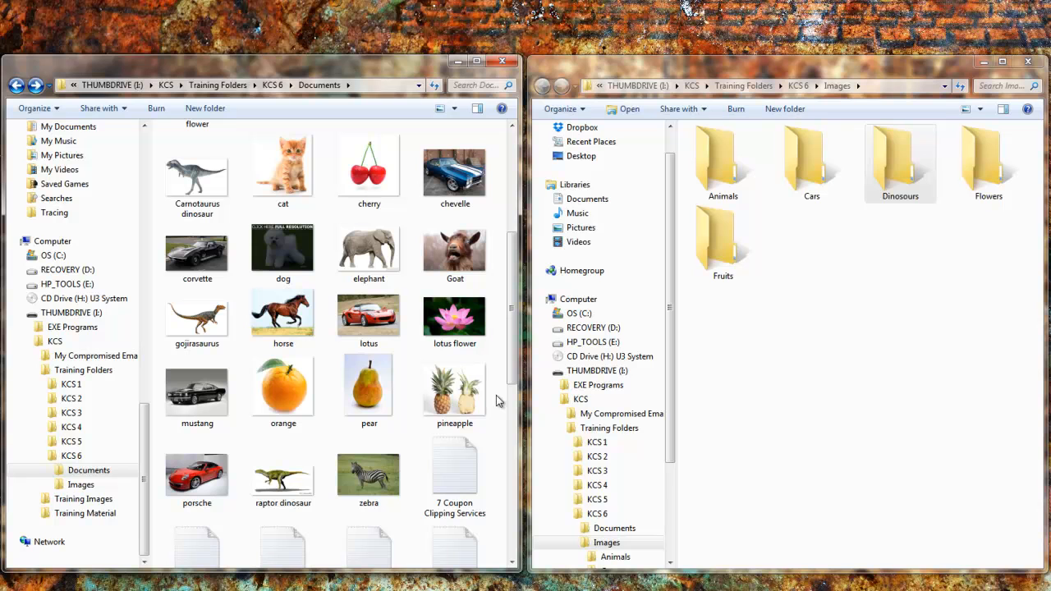
left_click_drag(496, 395, 281, 380)
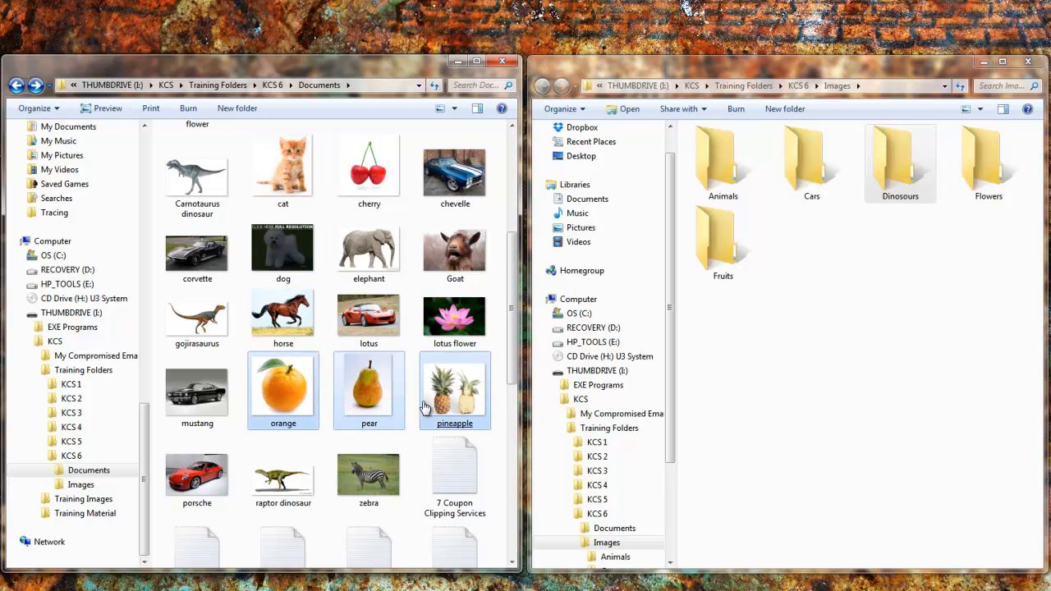
left_click_drag(542, 400, 722, 276)
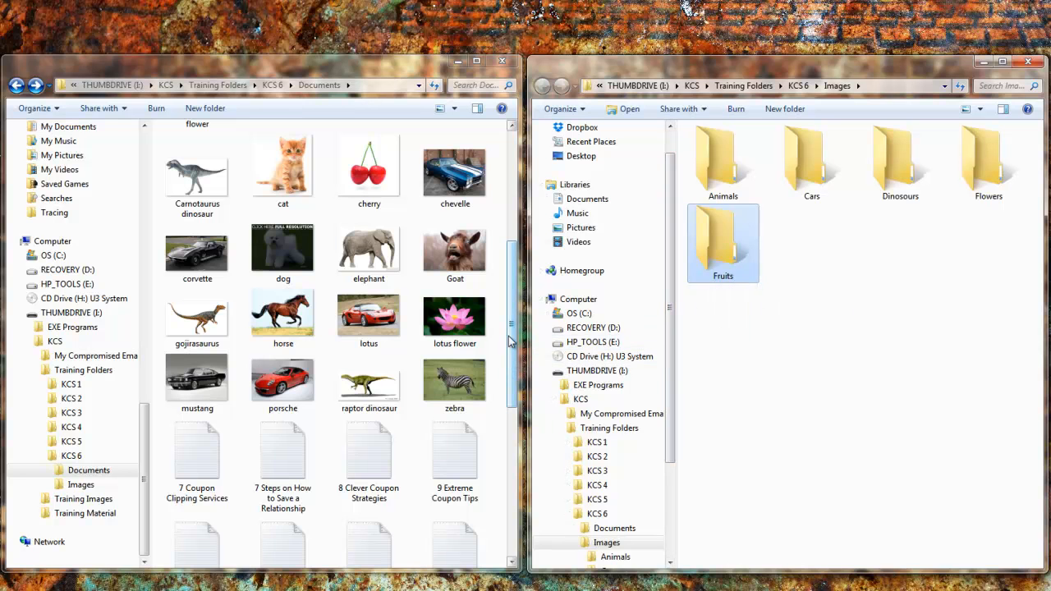
Step: Move the block of images from aloe-vera through lotus from Documents into the Images folder, then maximize the Images window and clear the selection
left_click_drag(513, 321, 517, 293)
left_click_drag(486, 378, 835, 429)
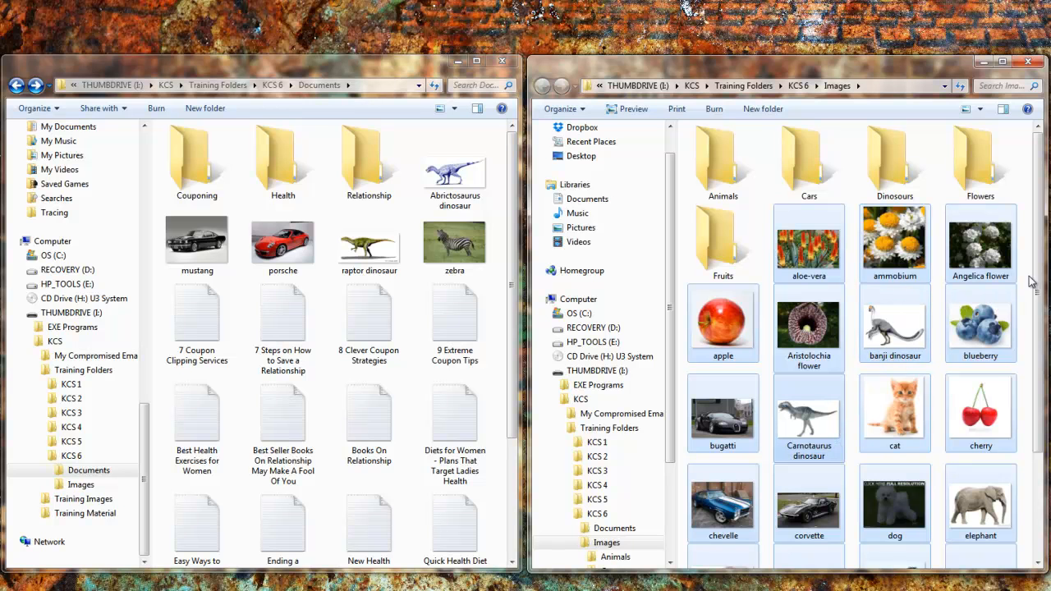
left_click(1002, 62)
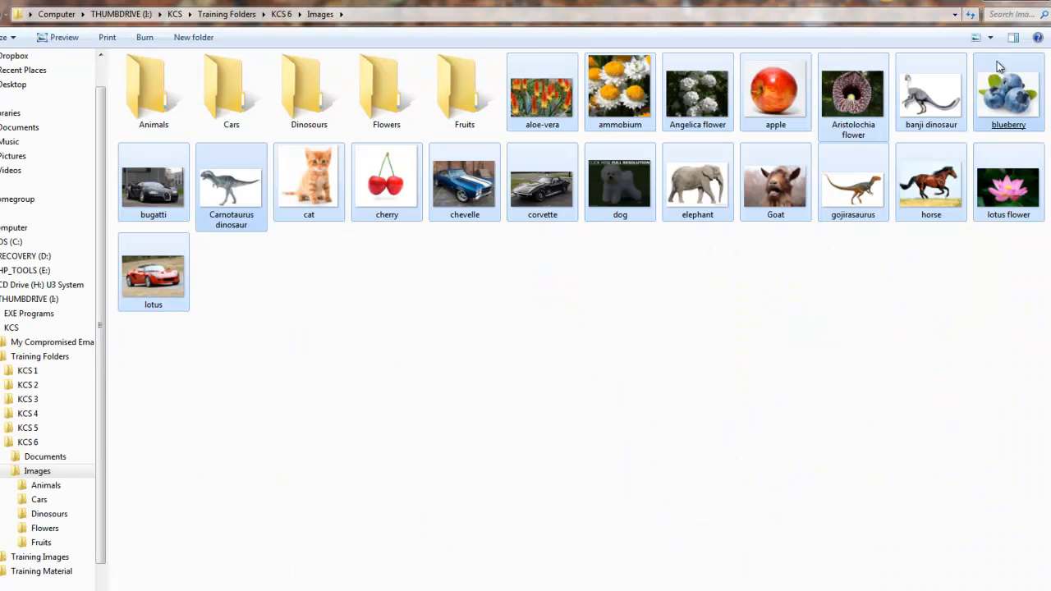
left_click(520, 397)
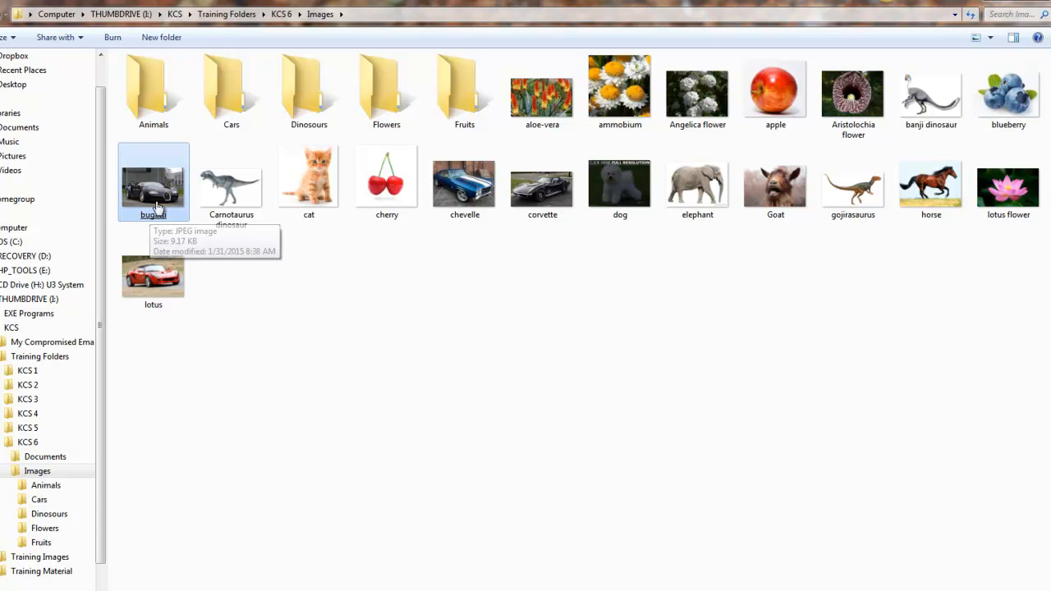
Step: Move bugatti into Cars, Carnotaurus dinosaur into Dinosours, cat into Animals and cherry into Fruits
left_click_drag(160, 185, 226, 124)
left_click_drag(163, 193, 315, 124)
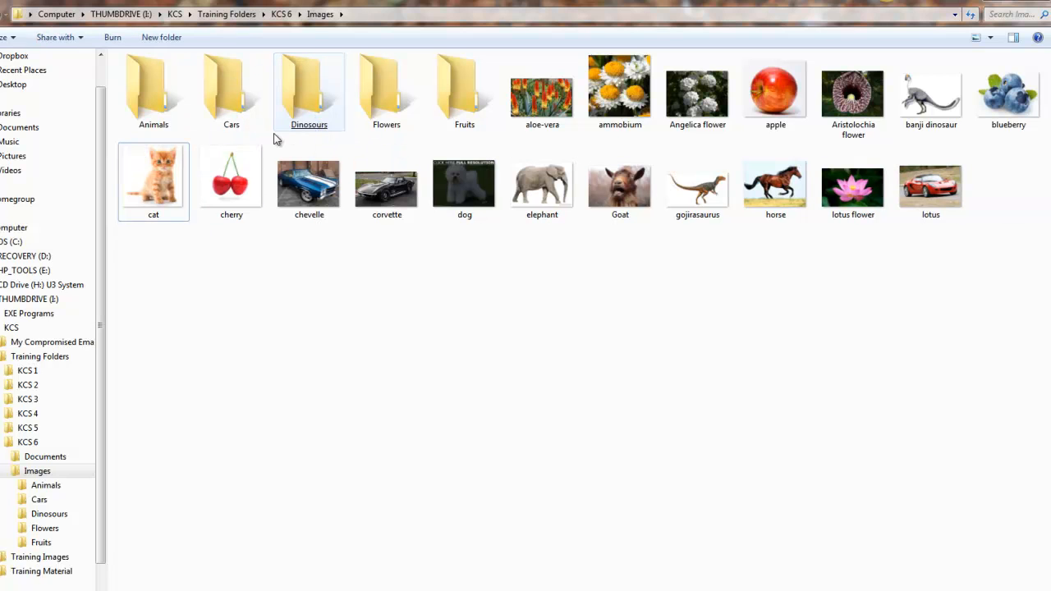
left_click_drag(154, 182, 158, 104)
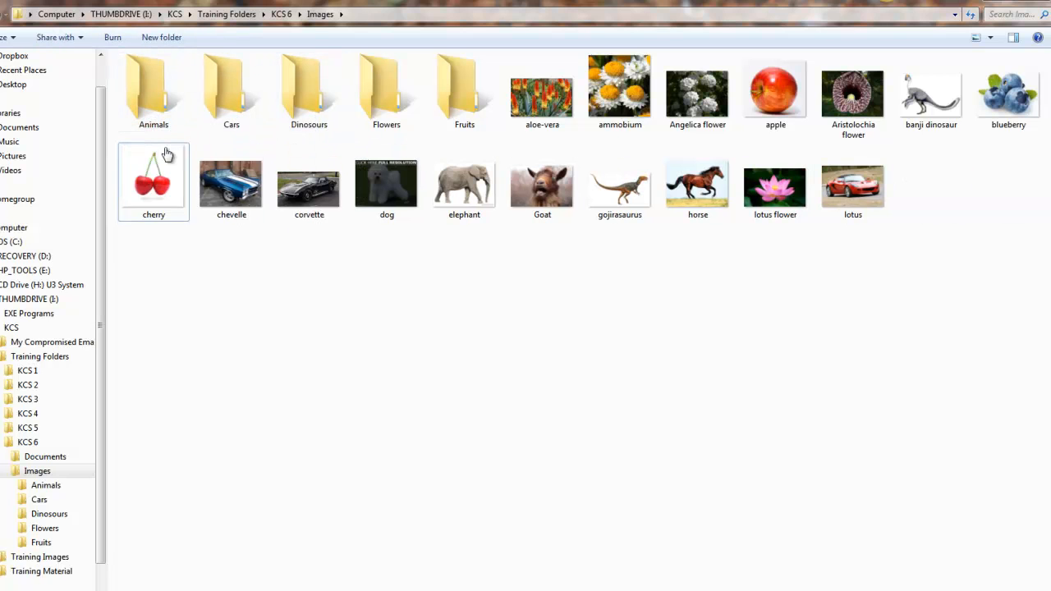
left_click_drag(156, 181, 447, 105)
Step: Move chevelle, corvette and lotus into Cars, dog, elephant, Goat and horse into Animals, and gojirasaurus into Dinosours
left_click_drag(159, 242, 229, 121)
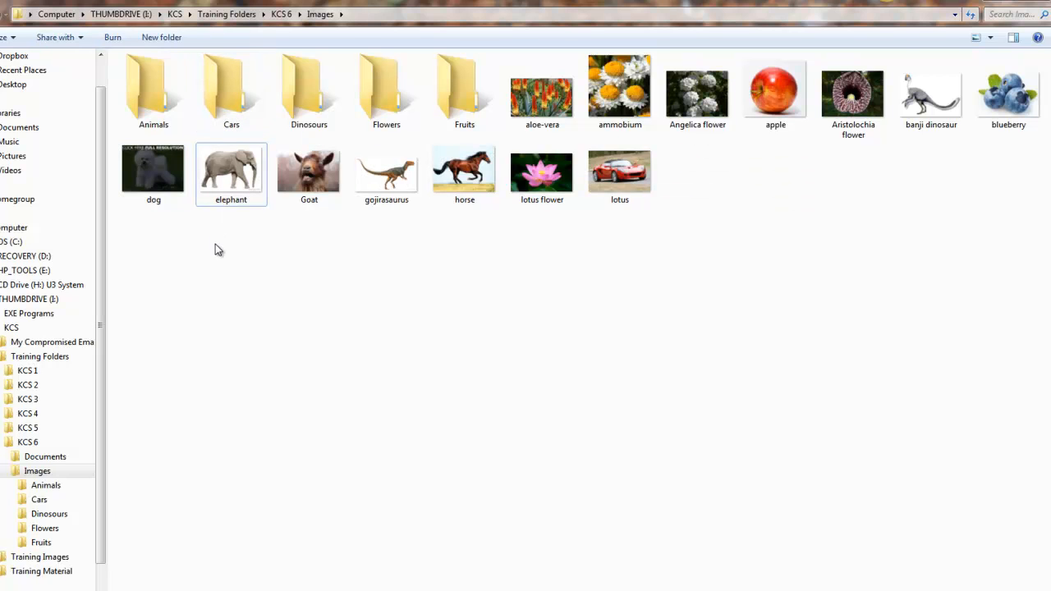
left_click_drag(156, 245, 156, 119)
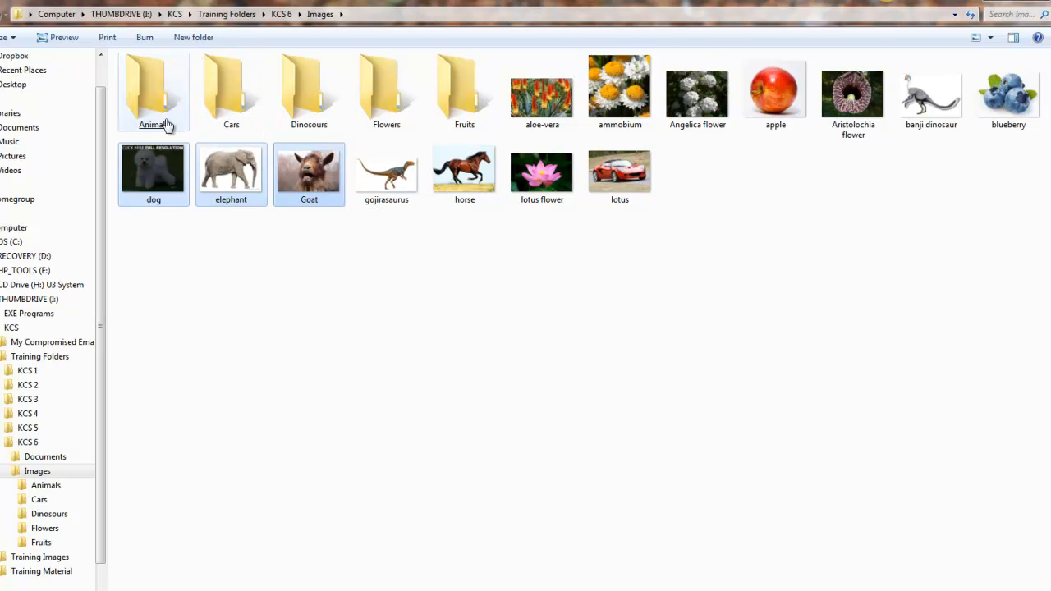
left_click_drag(144, 231, 312, 123)
left_click_drag(160, 185, 229, 125)
Step: Move the lotus flower, aloe-vera, ammobium and Angelica flower images into the Flowers folder
left_click_drag(534, 199, 698, 103)
left_click_drag(619, 92, 398, 99)
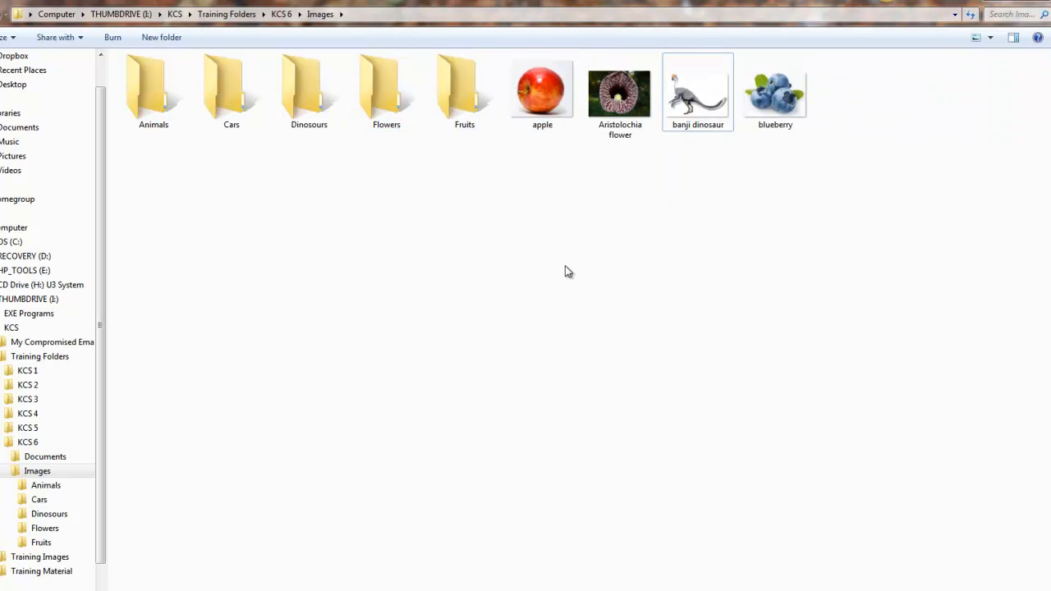
Step: File the last loose images: apple and blueberry into Fruits, Aristolochia flower into Flowers, and banji dinosaur into Dinosours
left_click_drag(541, 104, 496, 122)
left_click_drag(703, 123, 461, 113)
left_click_drag(539, 96, 321, 112)
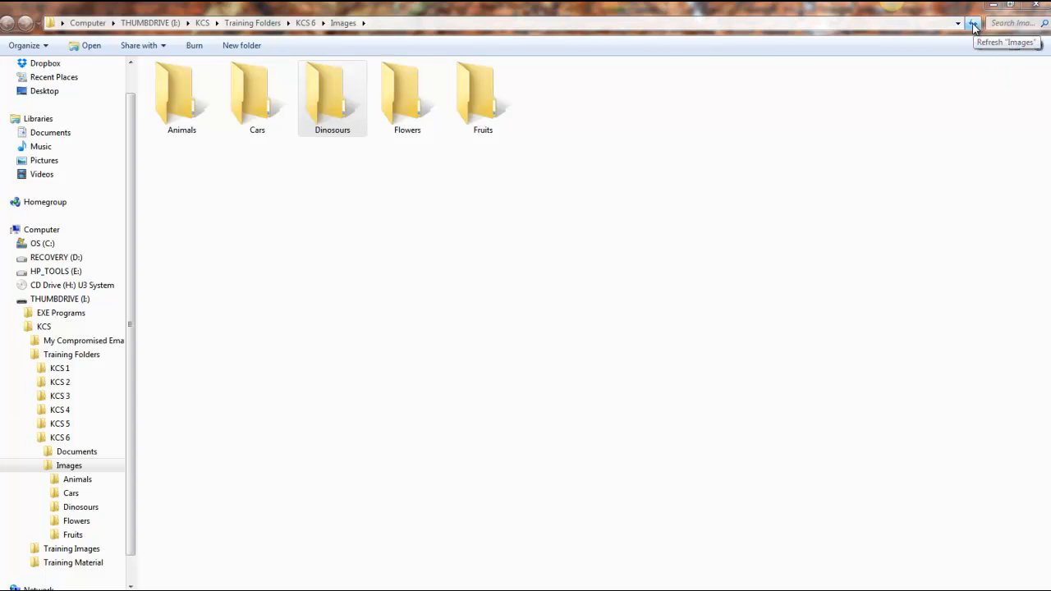
Step: Restore the Images window beside Documents and move the Abrictosaurus dinosaur image from Documents into the Dinosours folder
left_click(1012, 7)
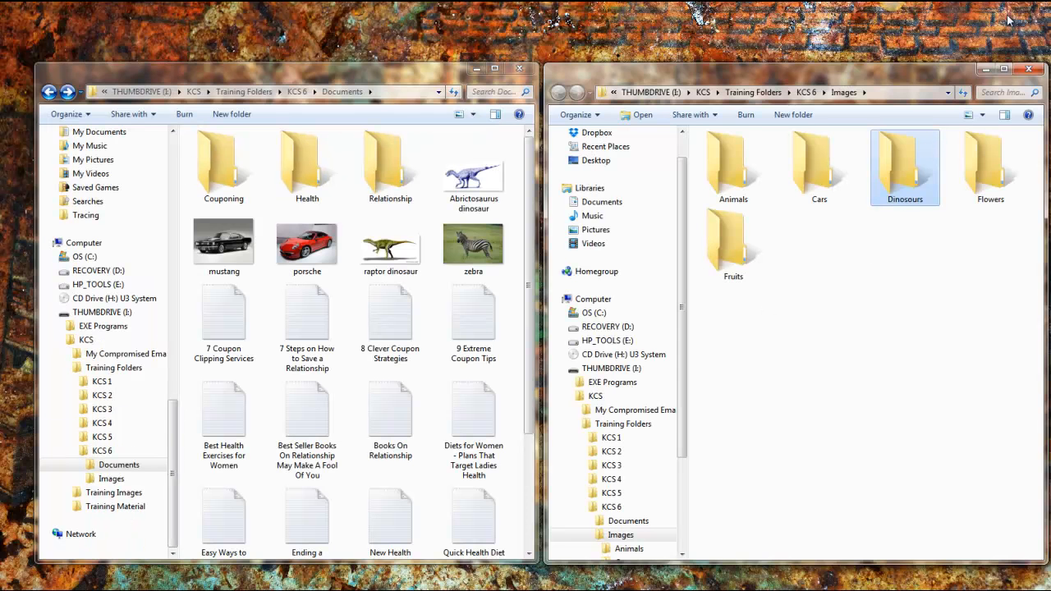
left_click(884, 329)
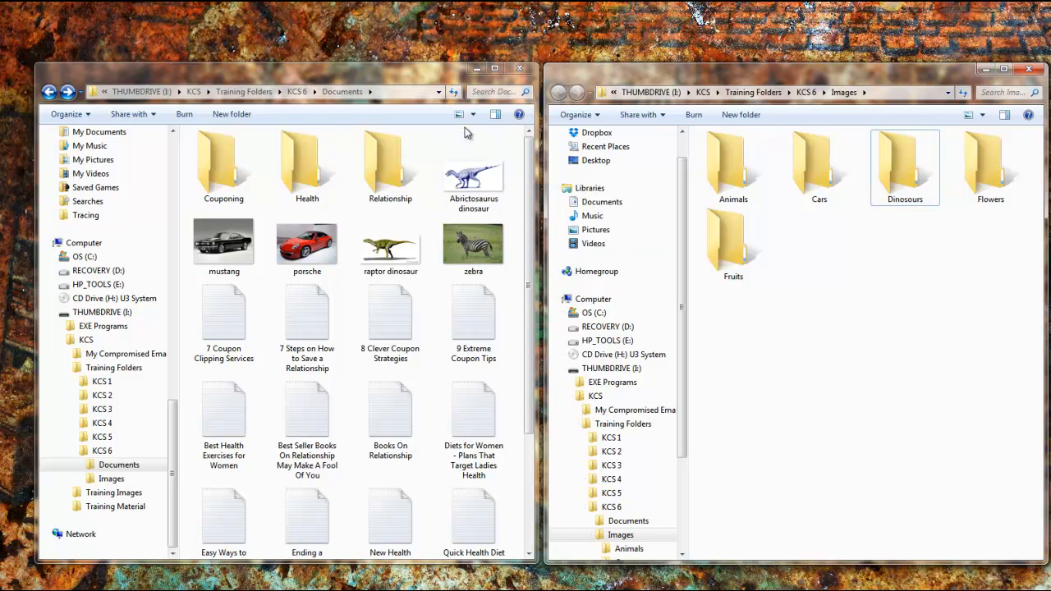
left_click(472, 180)
left_click_drag(472, 180, 888, 166)
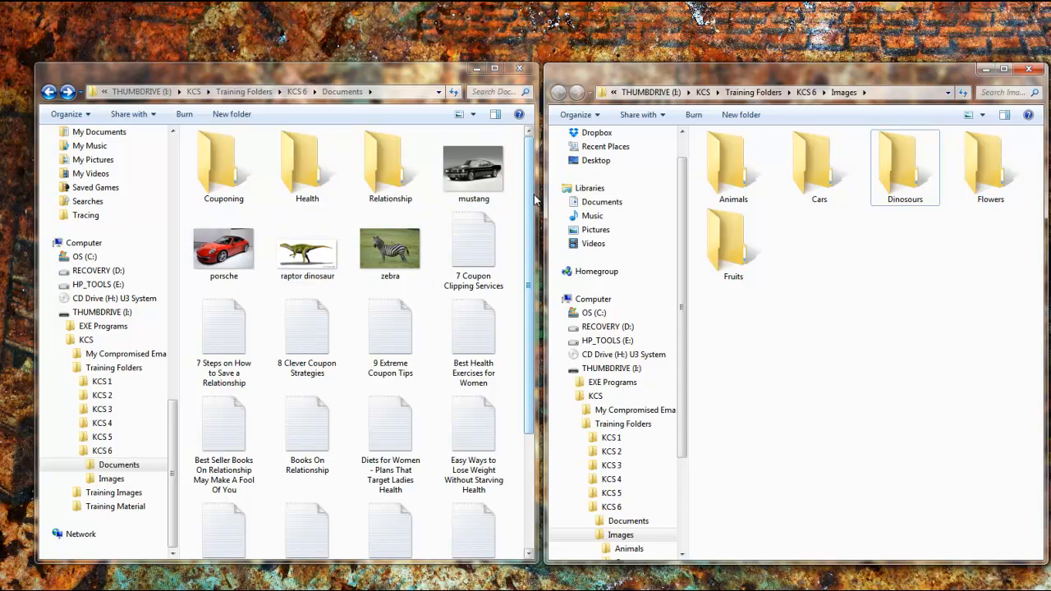
Step: Narrow the Documents window, then select the mustang and porsche images and move them together into the Cars folder
left_click_drag(533, 194, 457, 194)
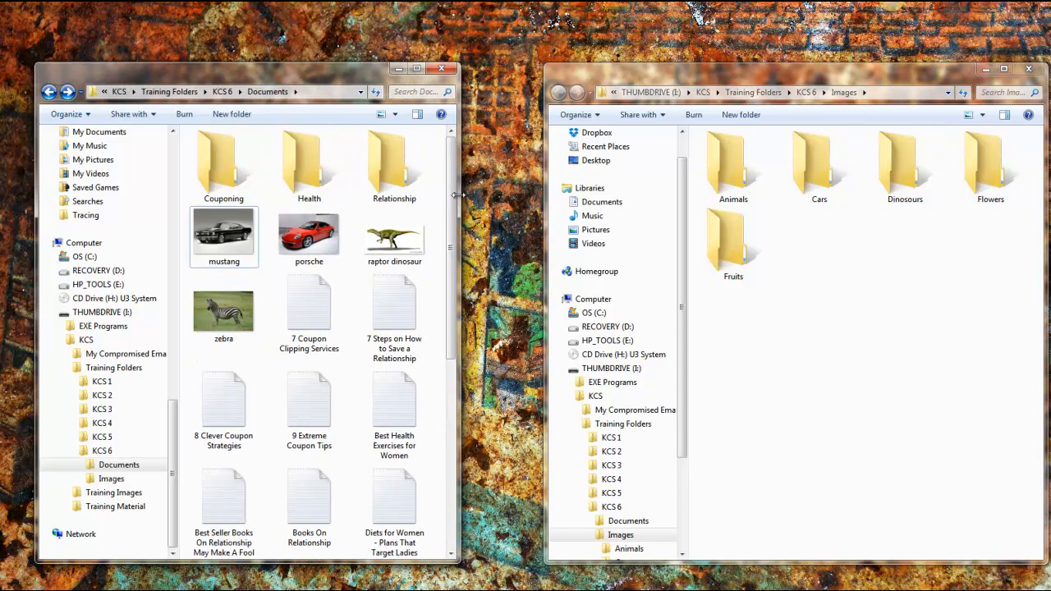
left_click(192, 250)
left_click(304, 246, "ctrl")
left_click_drag(302, 248, 818, 176)
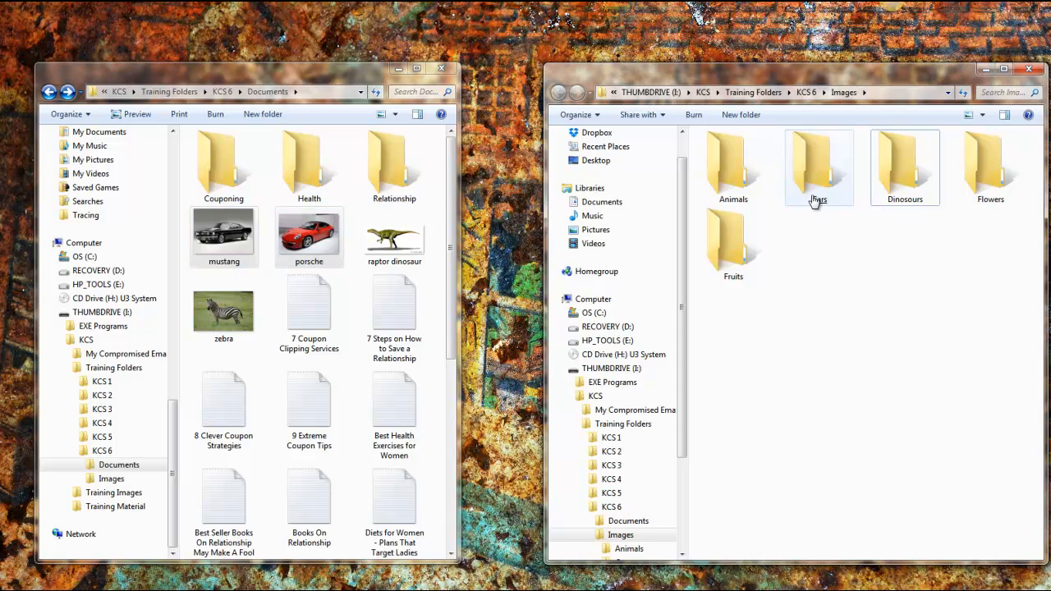
Step: Move the raptor dinosaur and zebra images into the Images folder, then file the zebra in Animals and the raptor in Dinosours
left_click_drag(186, 248, 848, 347)
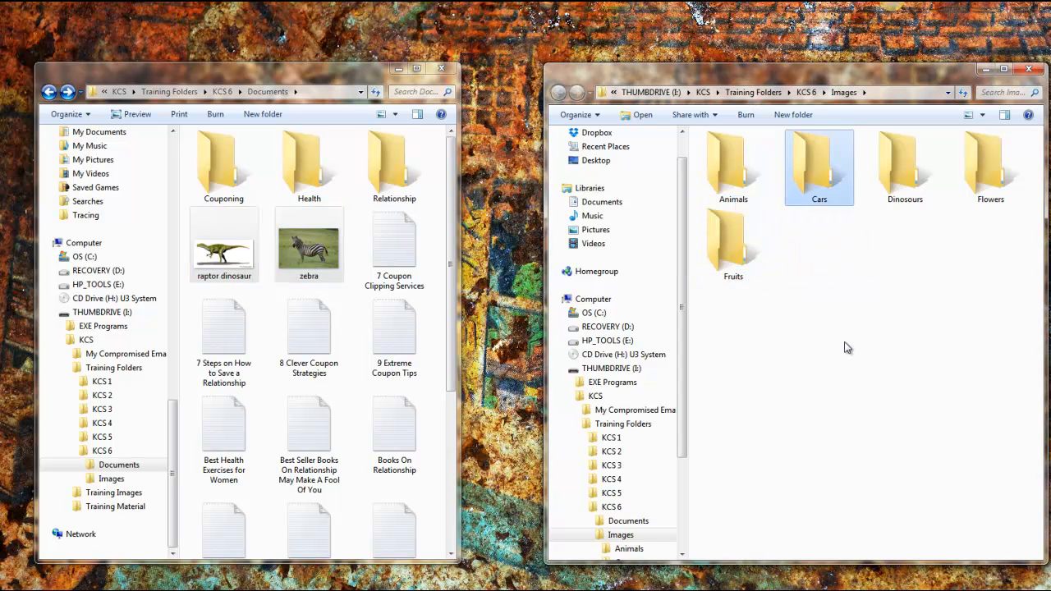
left_click_drag(823, 261, 755, 207)
left_click_drag(829, 258, 904, 172)
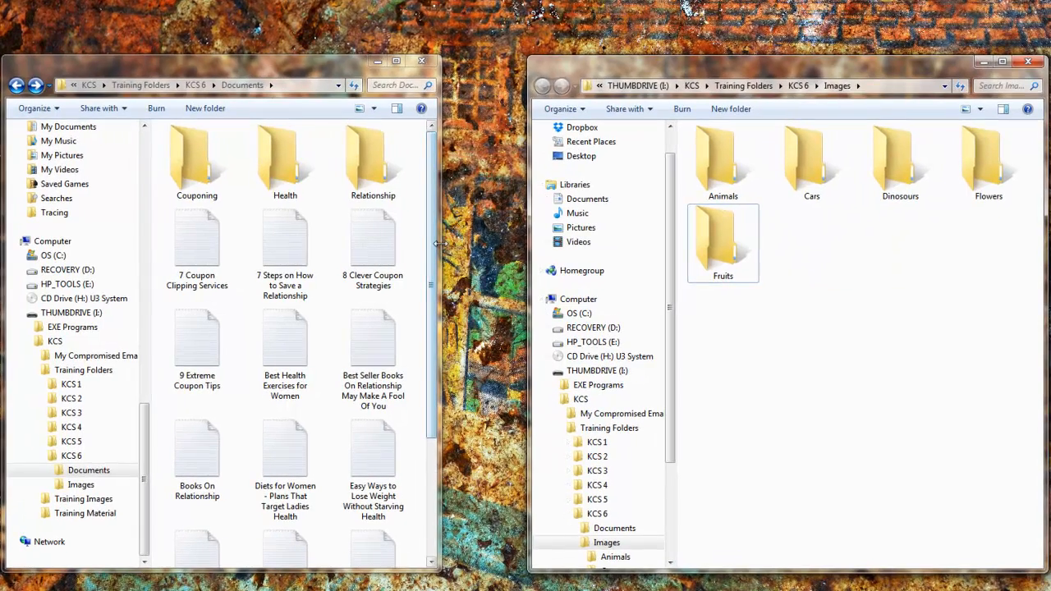
Step: Widen the Documents window to fill the space beside the Images window and enlarge its search box
left_click_drag(461, 245, 520, 244)
left_click(795, 359)
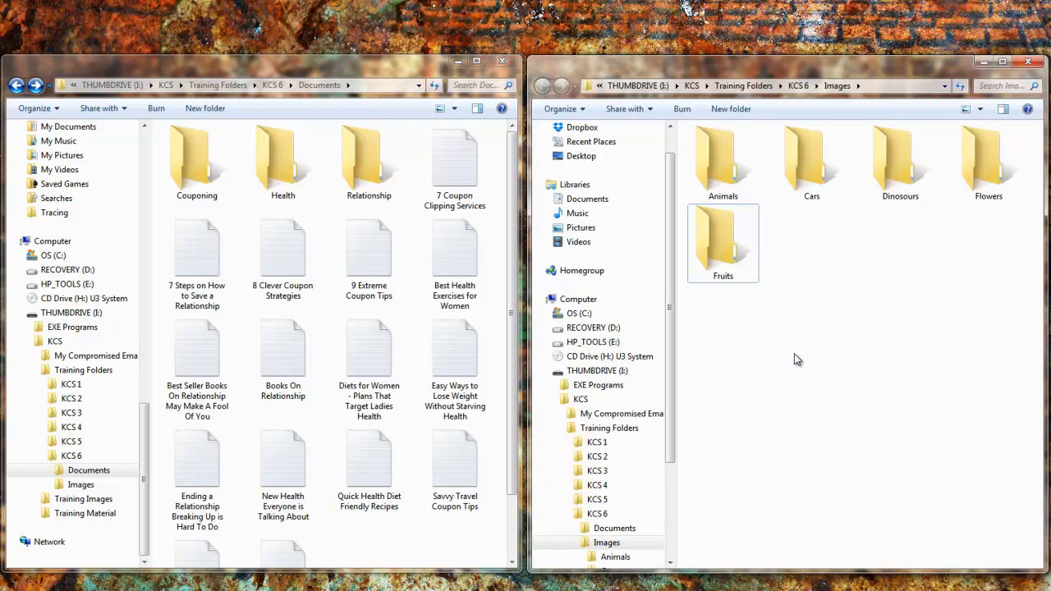
left_click_drag(444, 85, 252, 86)
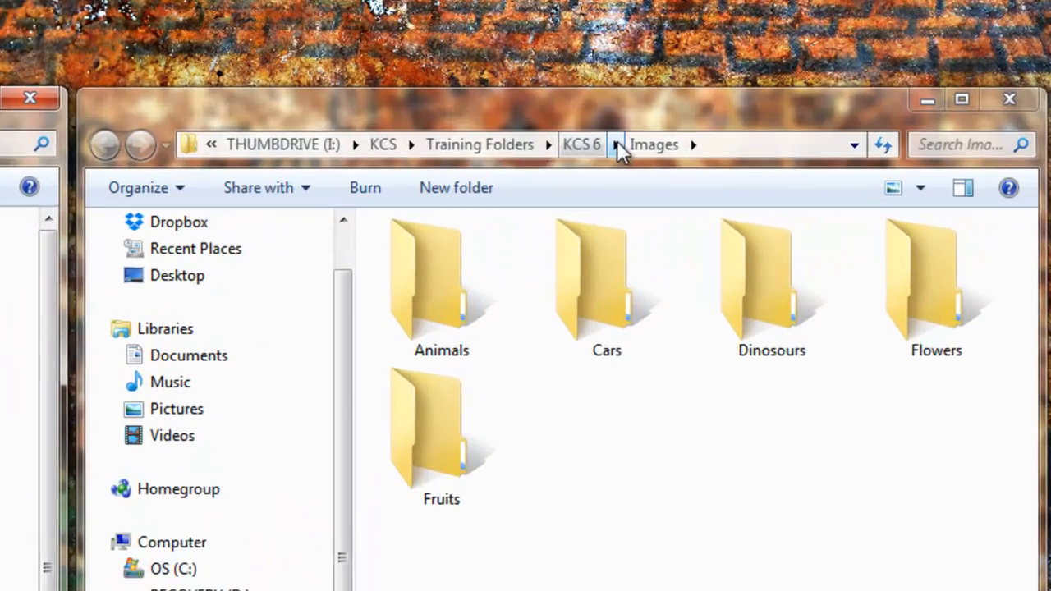
Step: Switch the Images window to the Couponing folder inside Documents and hide its navigation pane
left_click(817, 86)
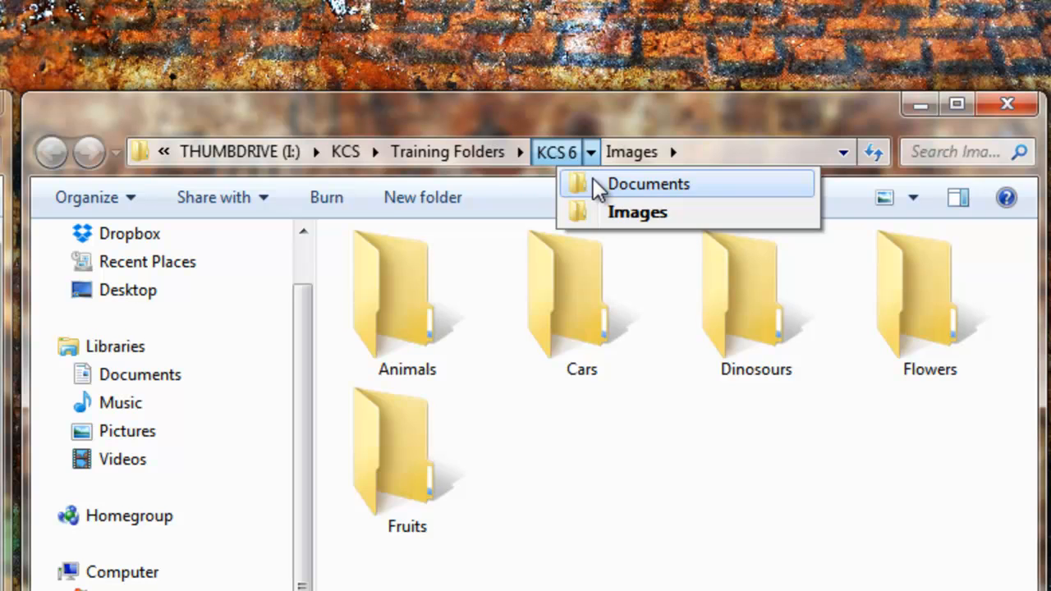
left_click(598, 185)
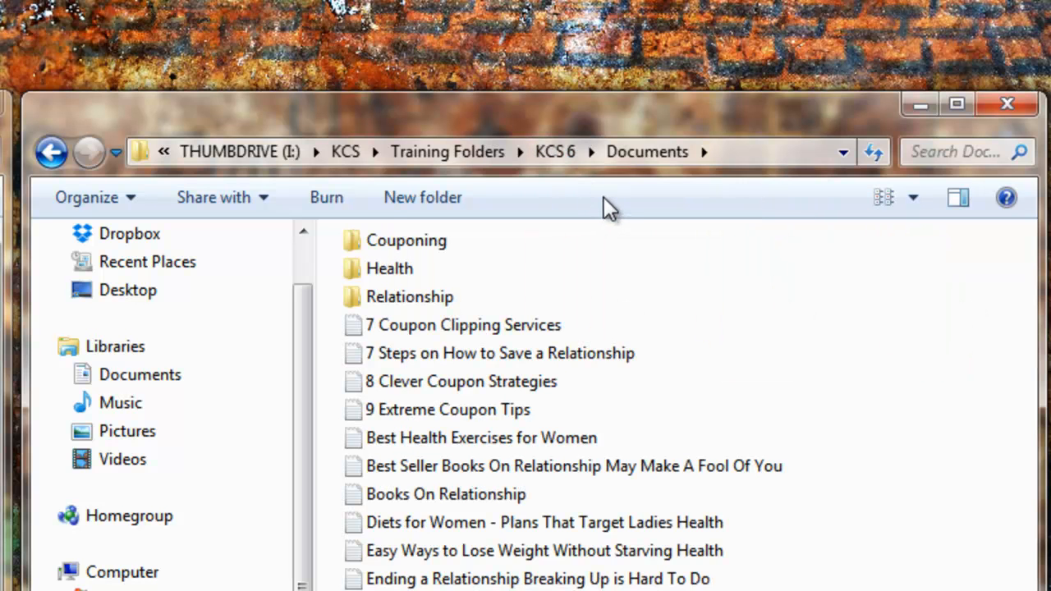
double_click(423, 243)
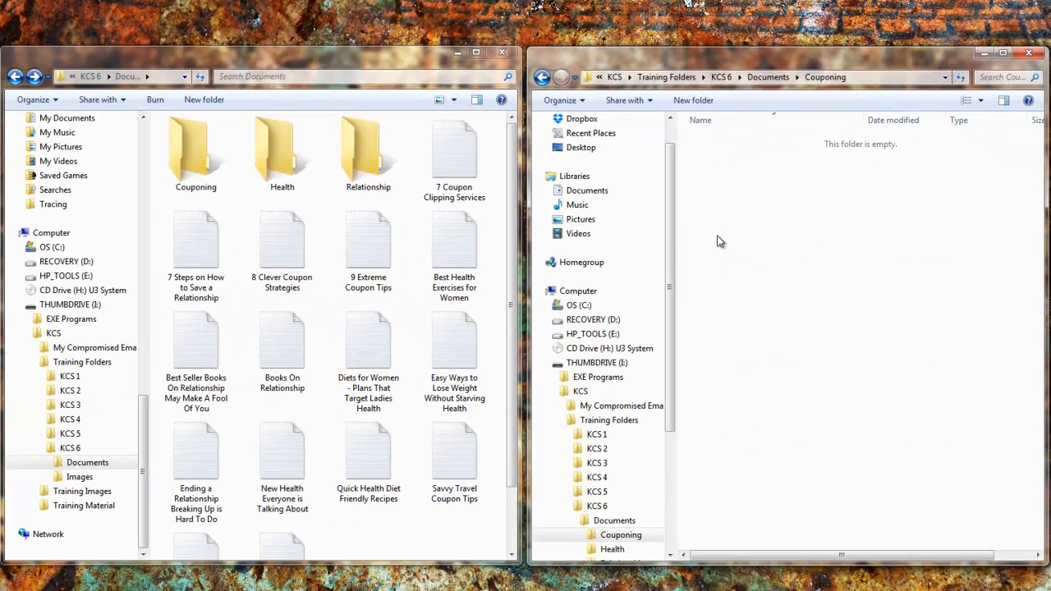
left_click(561, 100)
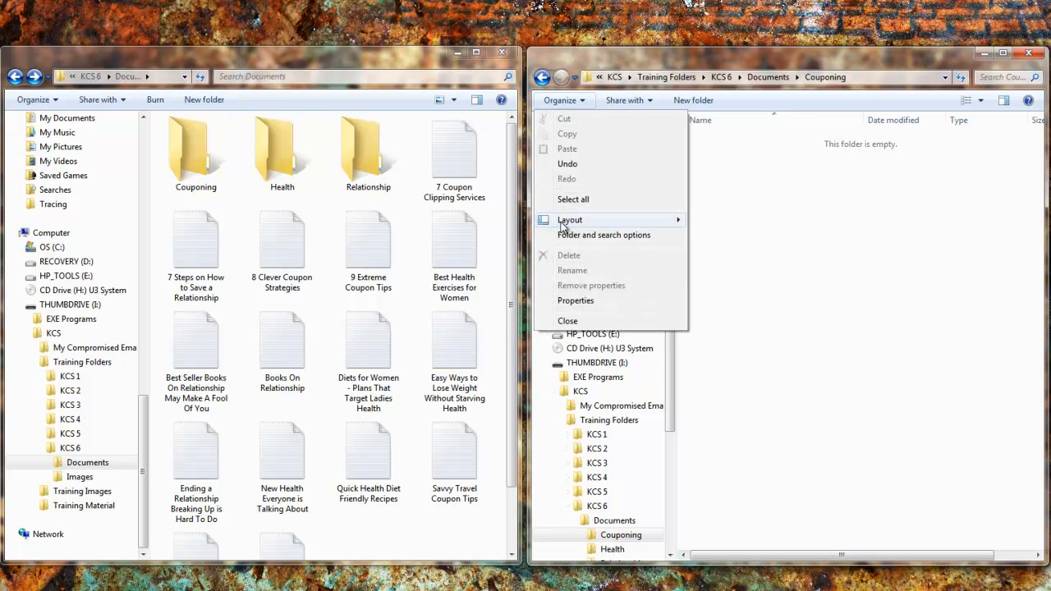
mouse_move(628, 223)
left_click(718, 273)
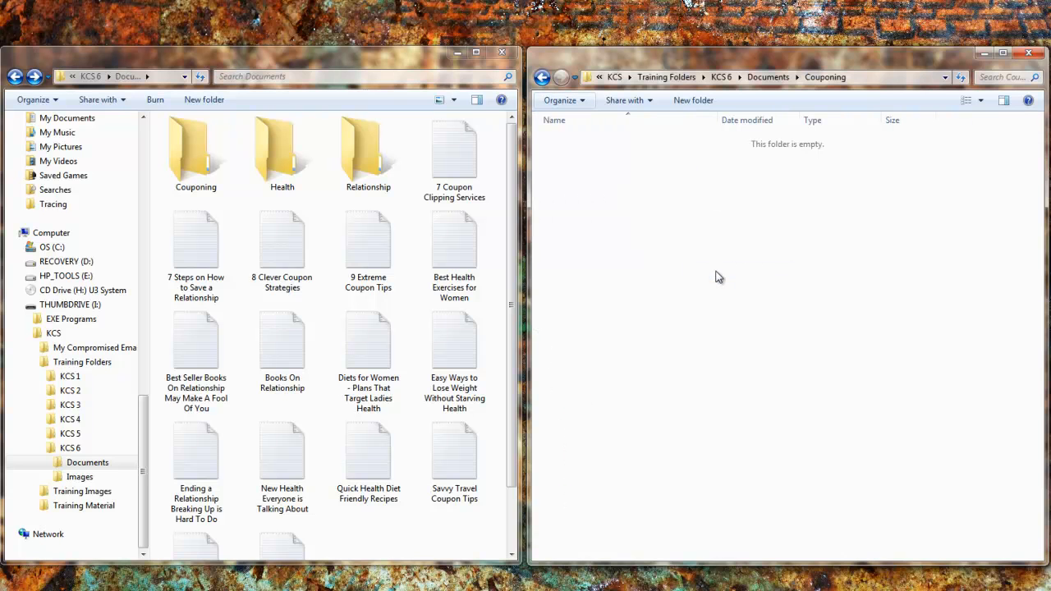
Step: Search the Documents folder for "coupon", move all matching text files into the Couponing folder and refresh that folder
left_click(432, 77)
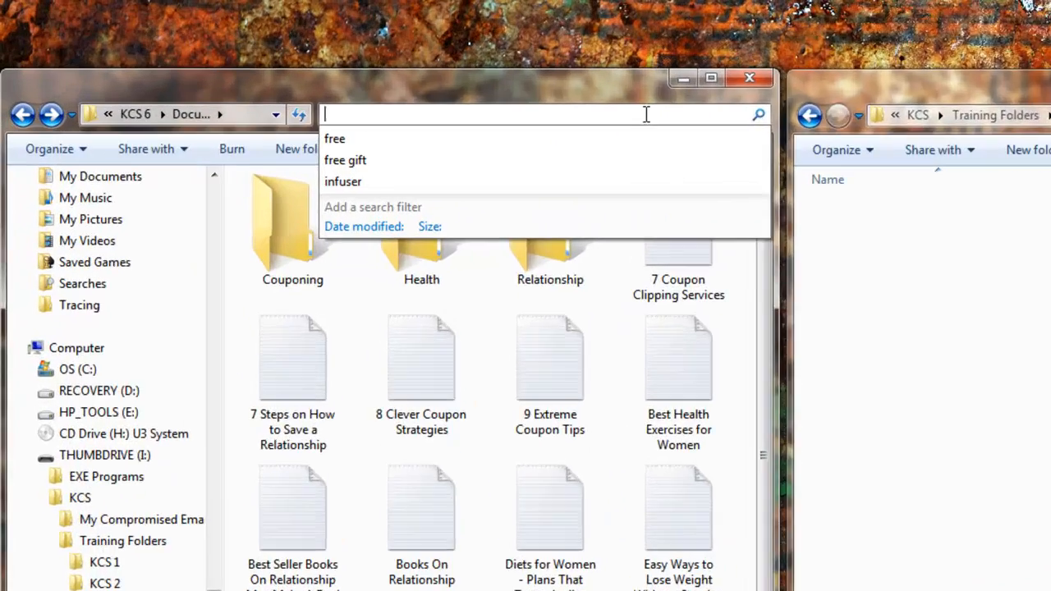
type("coupon")
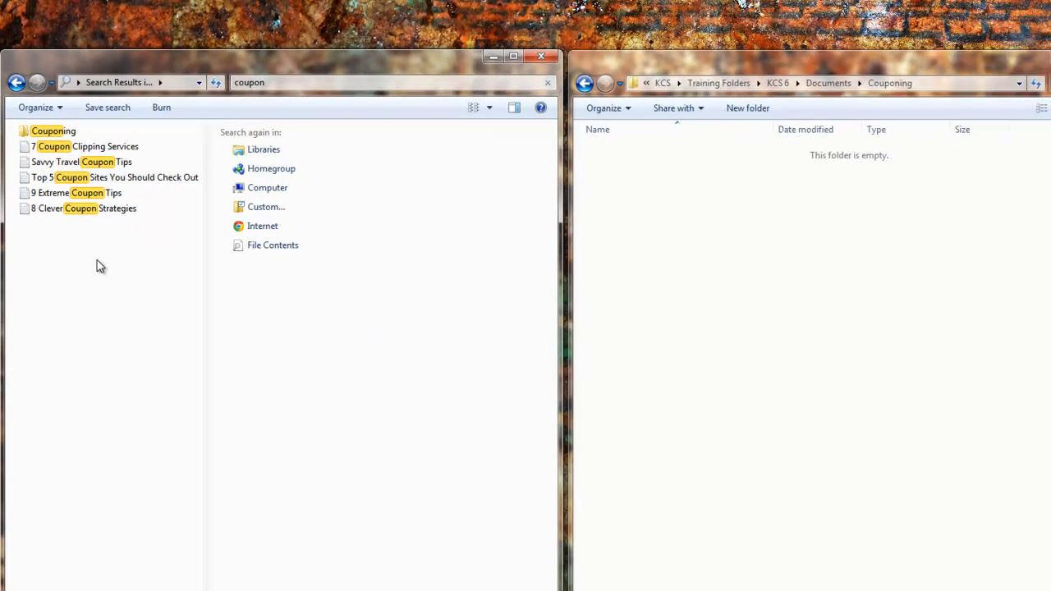
left_click_drag(42, 224, 733, 306)
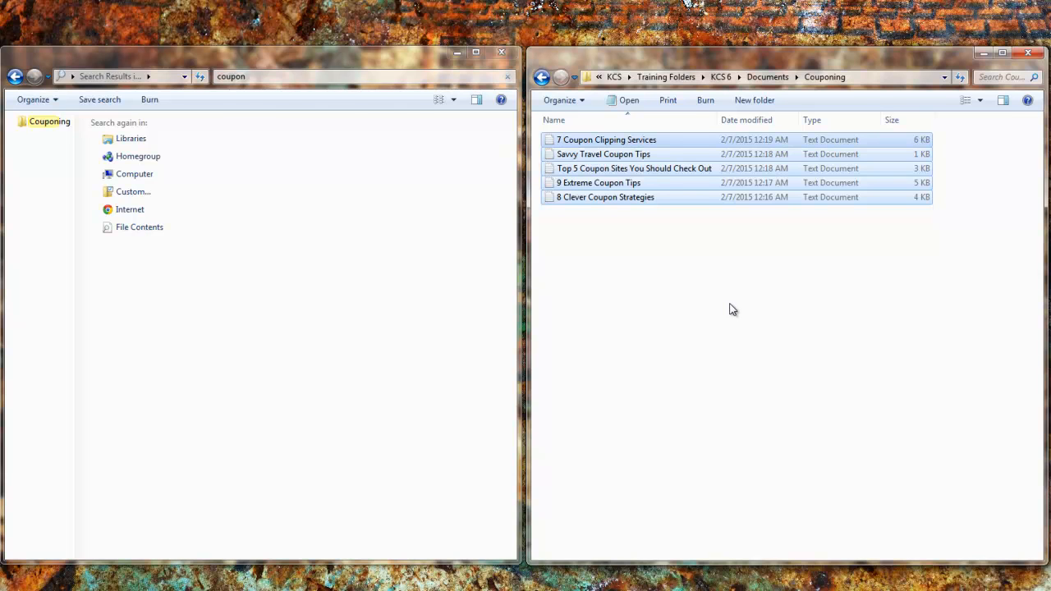
left_click(959, 76)
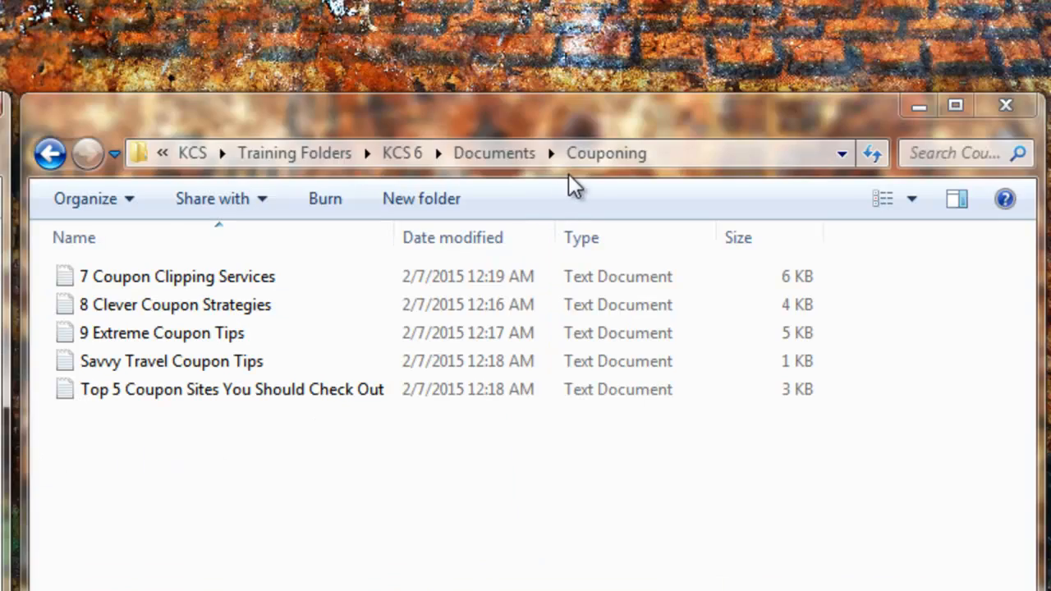
Step: Return the Couponing window to its parent Documents folder to check which text files still need filing
left_click(503, 154)
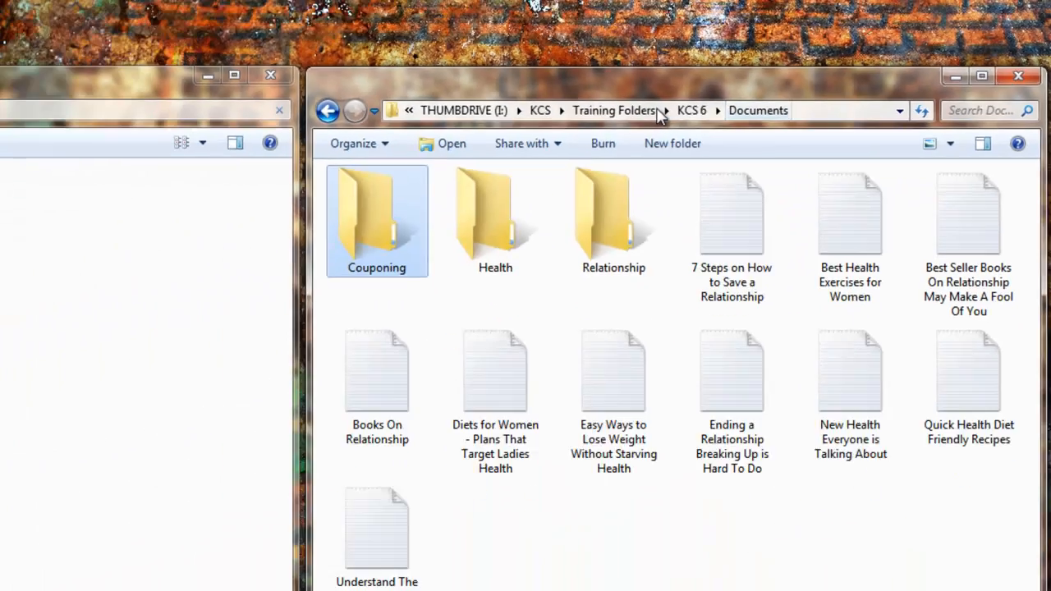
left_click(682, 563)
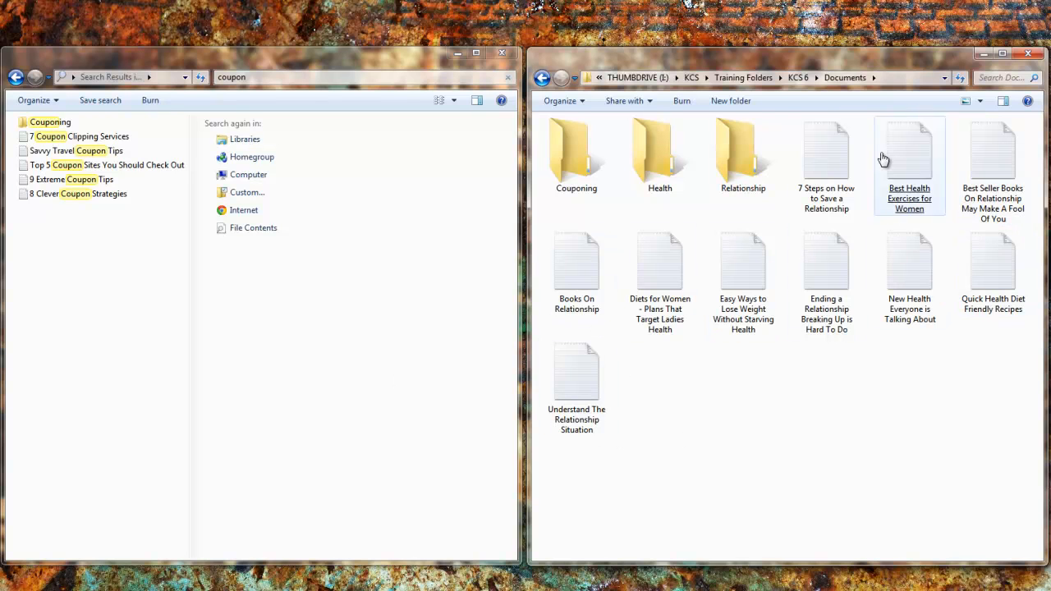
left_click(831, 161)
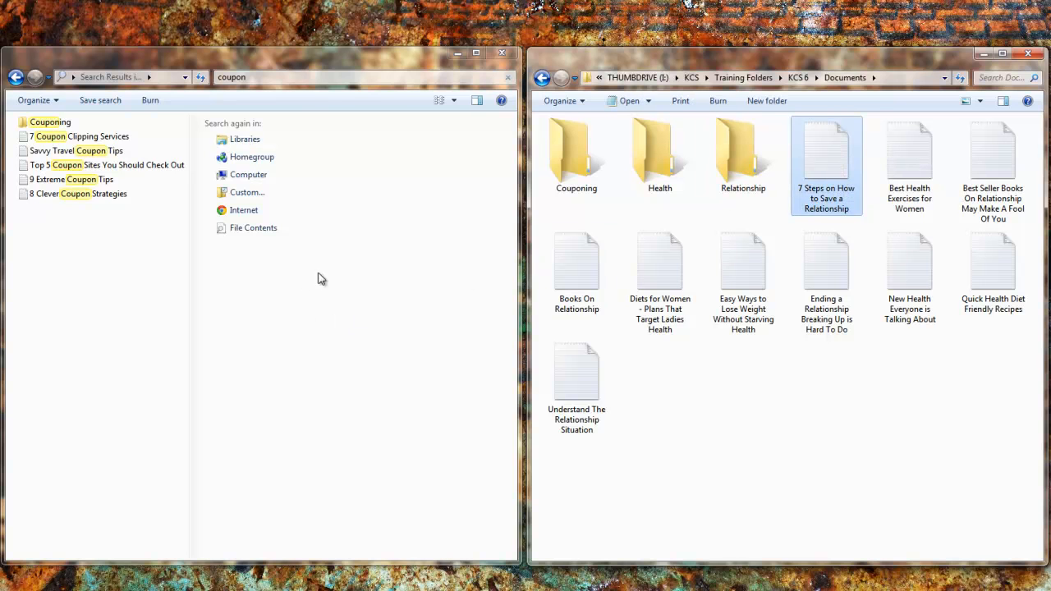
Step: Search Documents for "health" and move all matching text files into the Health folder open in the other window
left_click(267, 77)
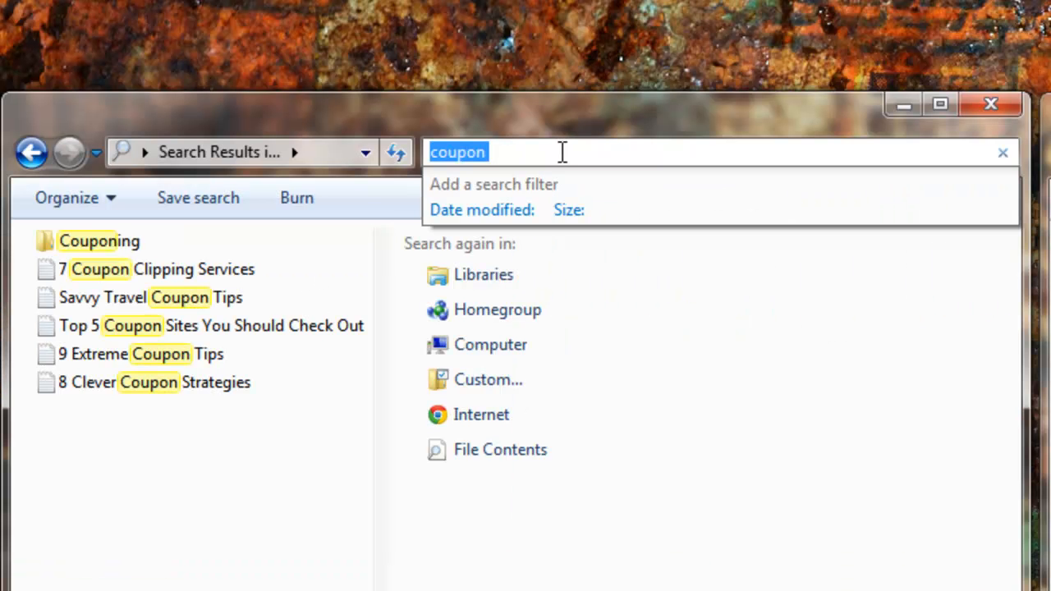
type("health")
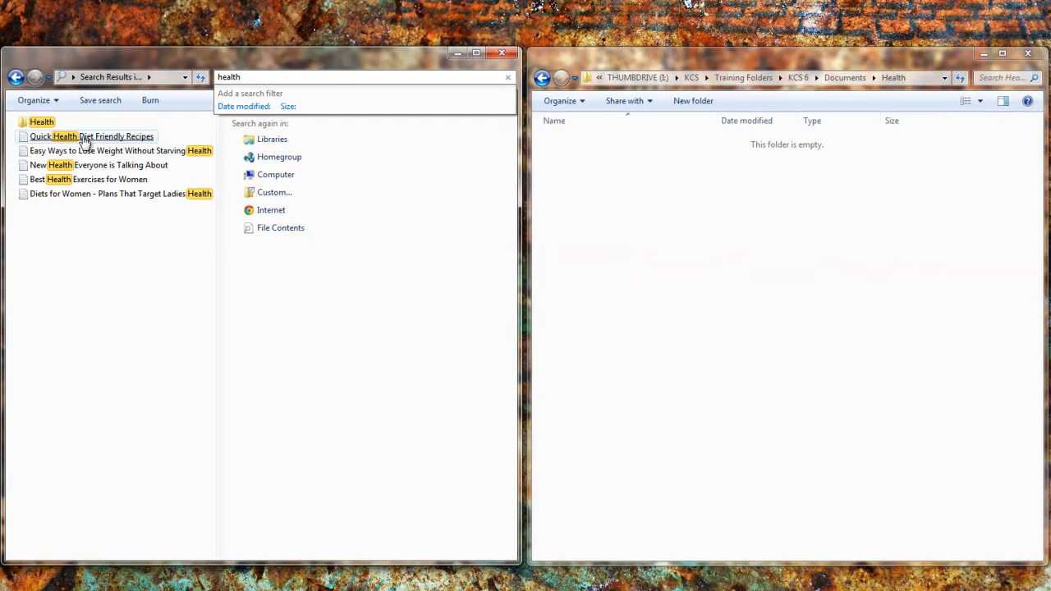
left_click(50, 230)
mouse_move(45, 229)
left_mouse_down()
mouse_move(82, 169)
mouse_move(89, 133)
mouse_move(71, 136)
mouse_move(647, 276)
mouse_move(765, 277)
left_mouse_up()
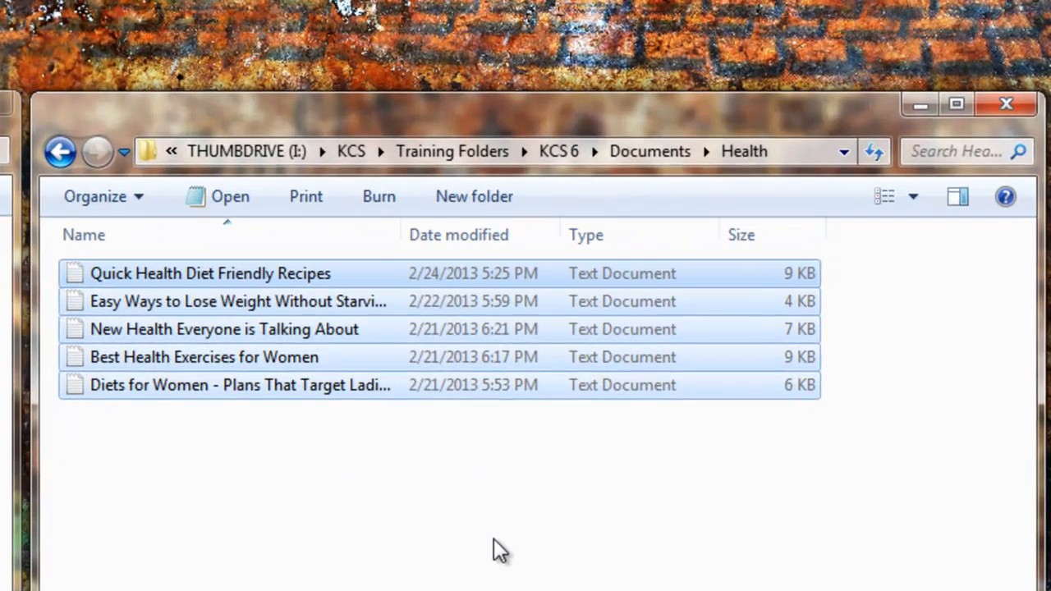
left_click(765, 276)
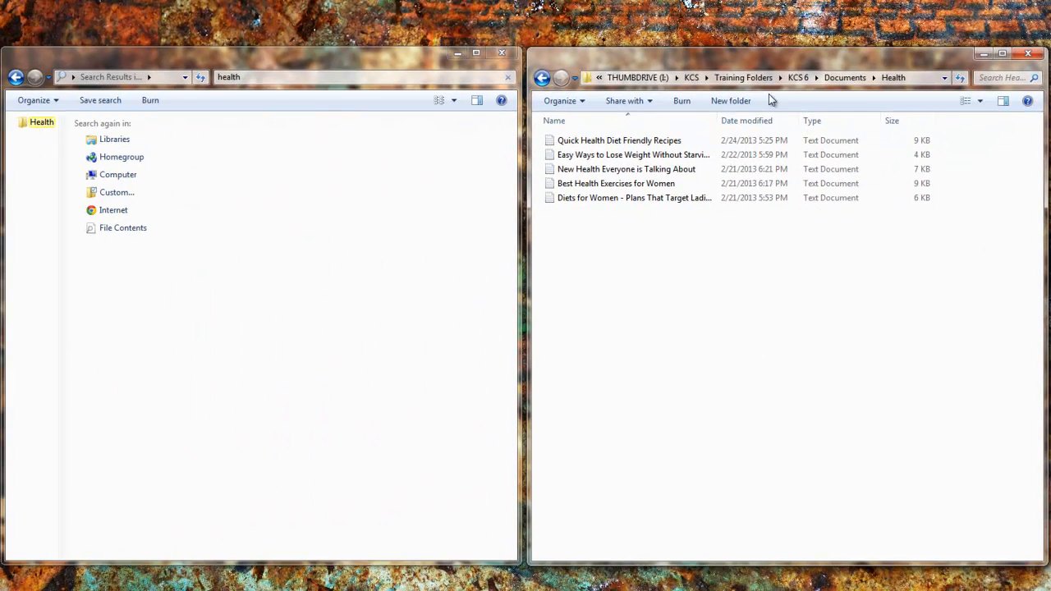
Step: Bring the Health window back to Documents and check the remaining relationship text files, leaving nothing selected
left_click(874, 78)
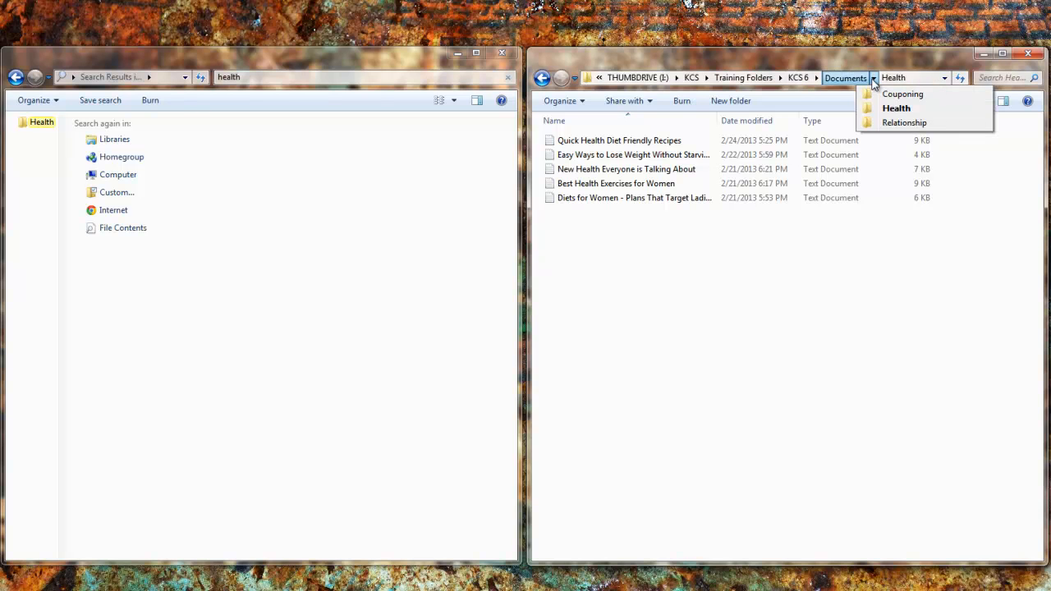
left_click(858, 78)
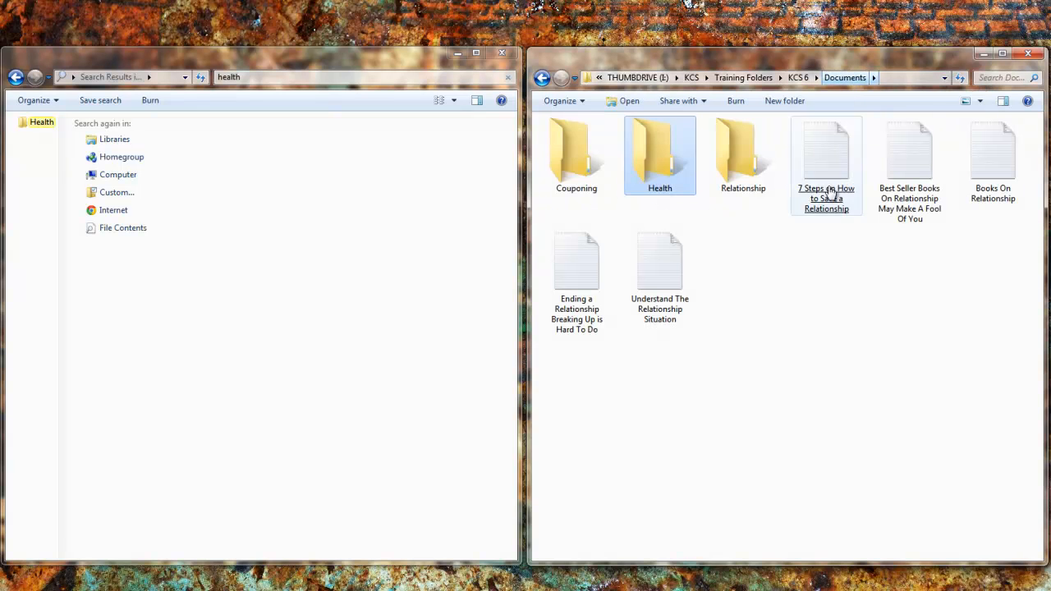
left_click(812, 323)
left_click(582, 270)
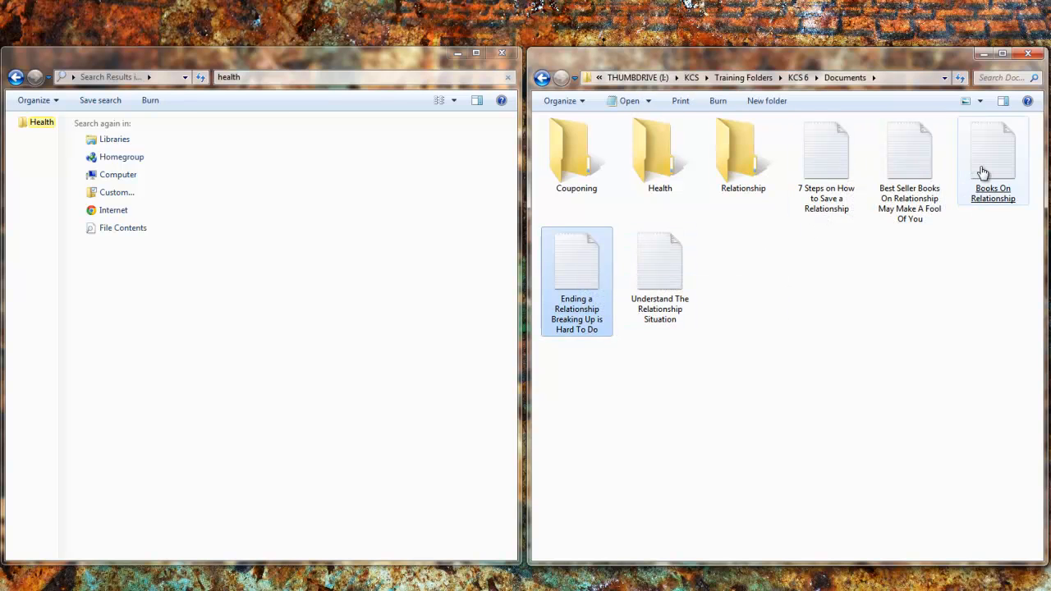
left_click(806, 343)
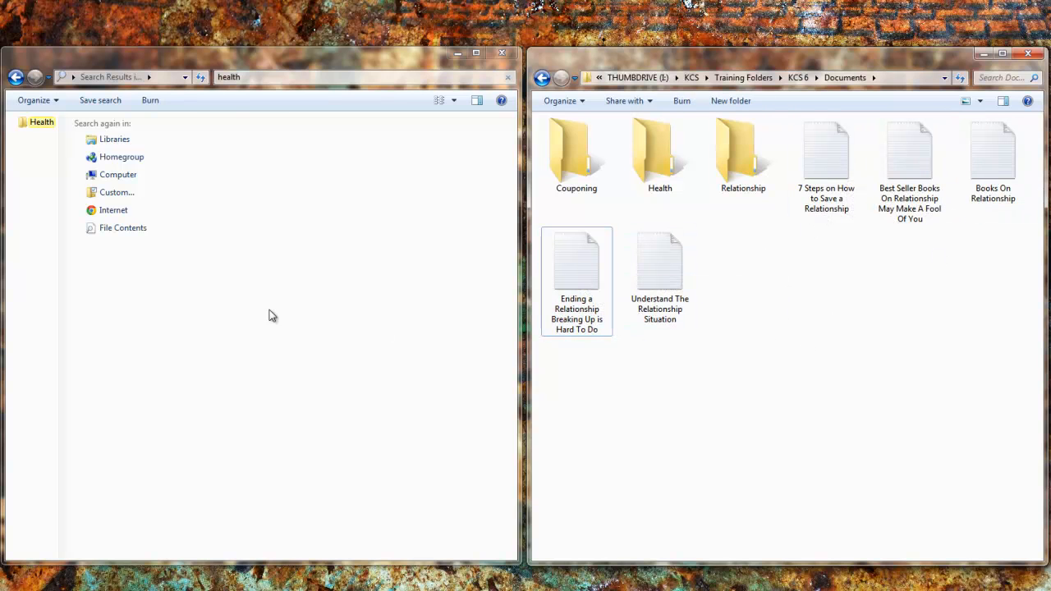
Step: Search Documents for "relationship" and move all matching text files onto the Relationship folder in the other window
left_click(251, 76)
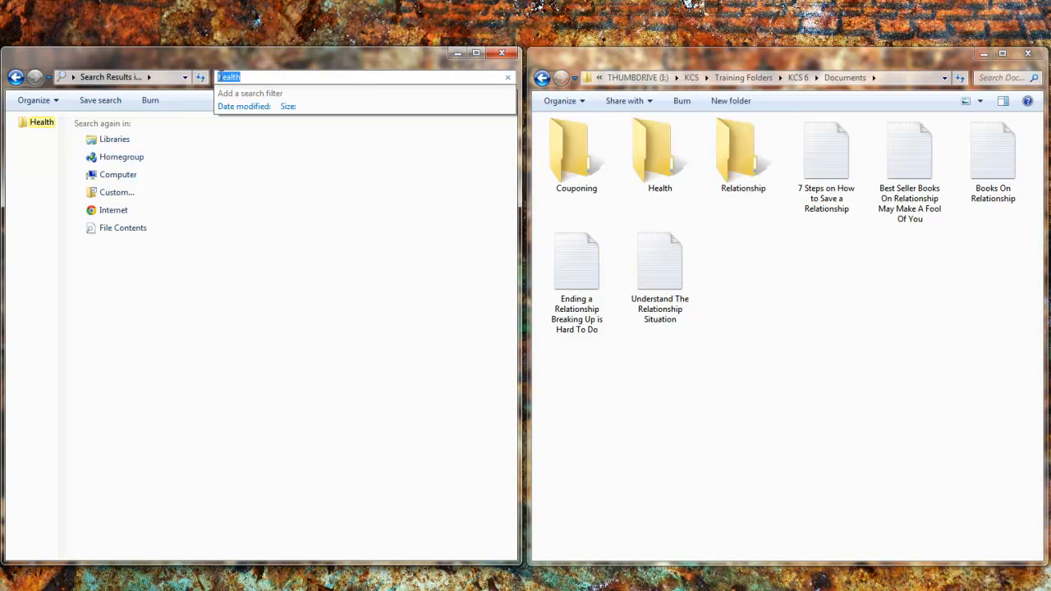
type("relationship")
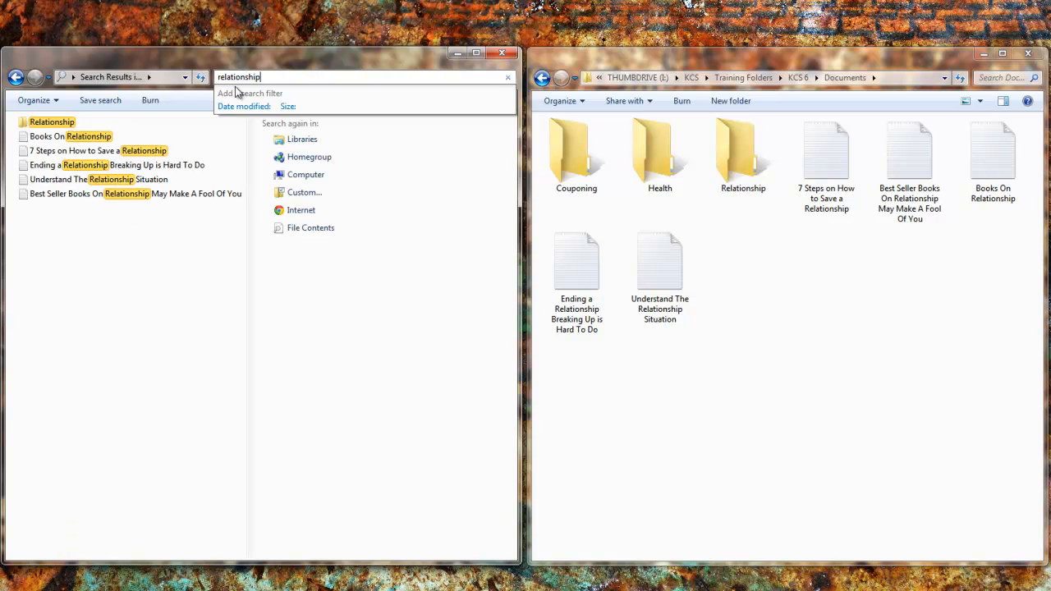
left_click(59, 232)
left_click_drag(74, 202, 749, 186)
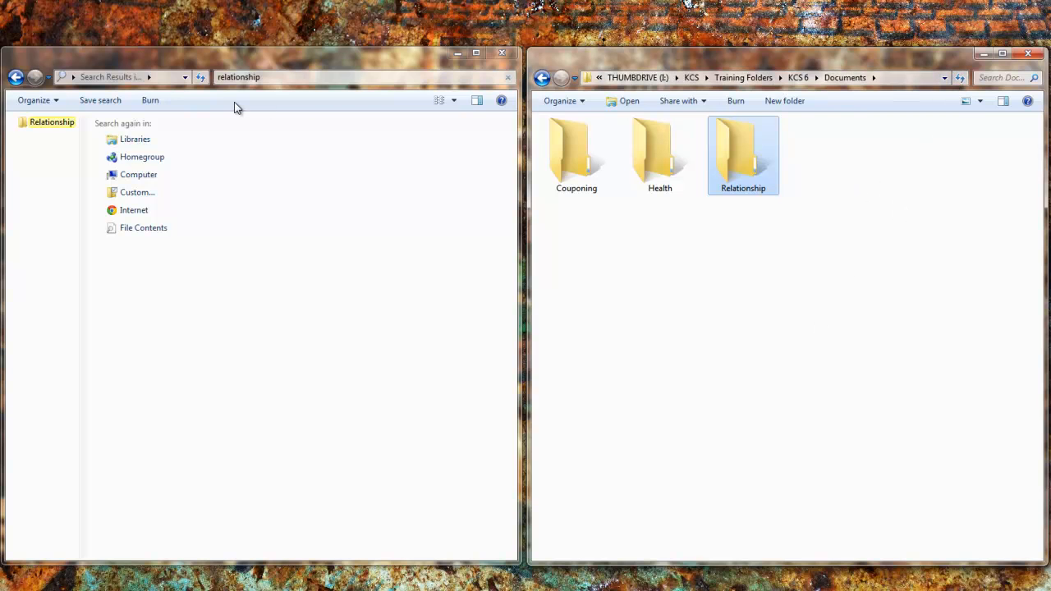
Step: Shrink the search box in the search results window and clear the "relationship" search
left_click_drag(211, 76, 444, 77)
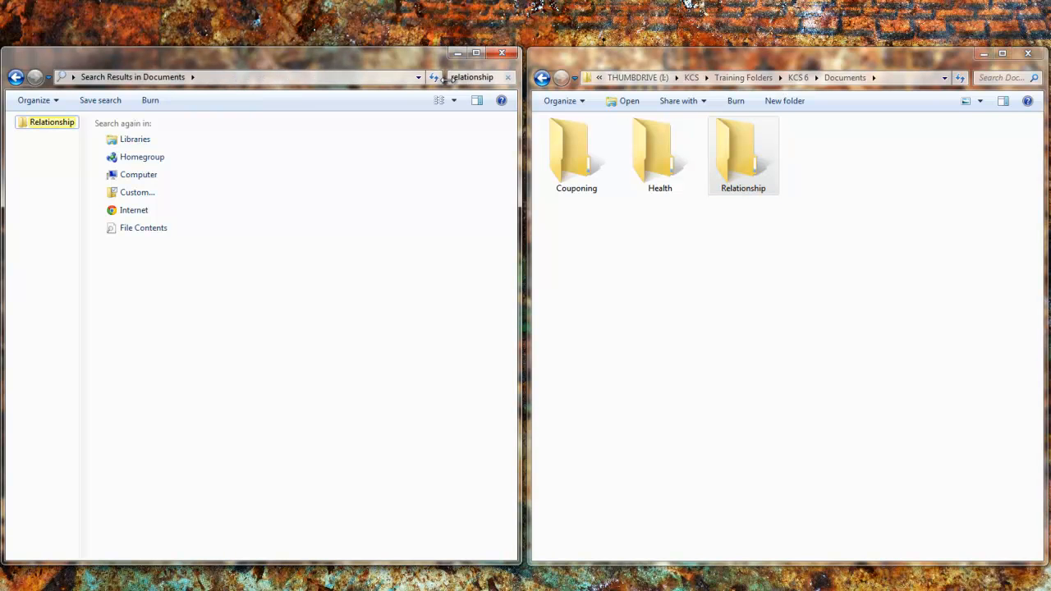
left_click(508, 77)
left_click(321, 278)
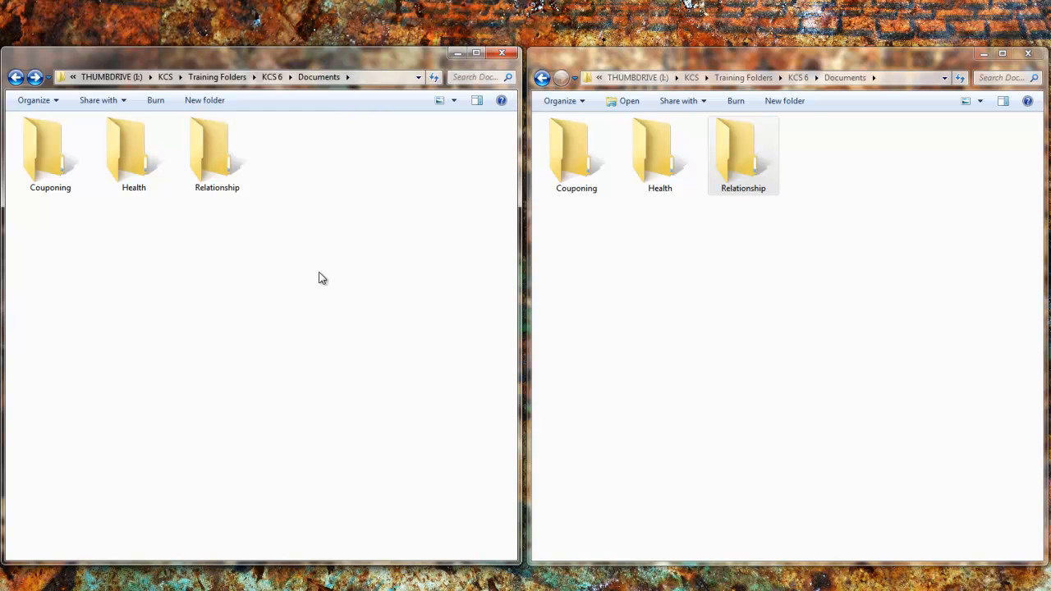
Step: Close the duplicate Documents window and move the remaining one to the middle of the desktop
left_click(323, 79)
left_click(862, 76)
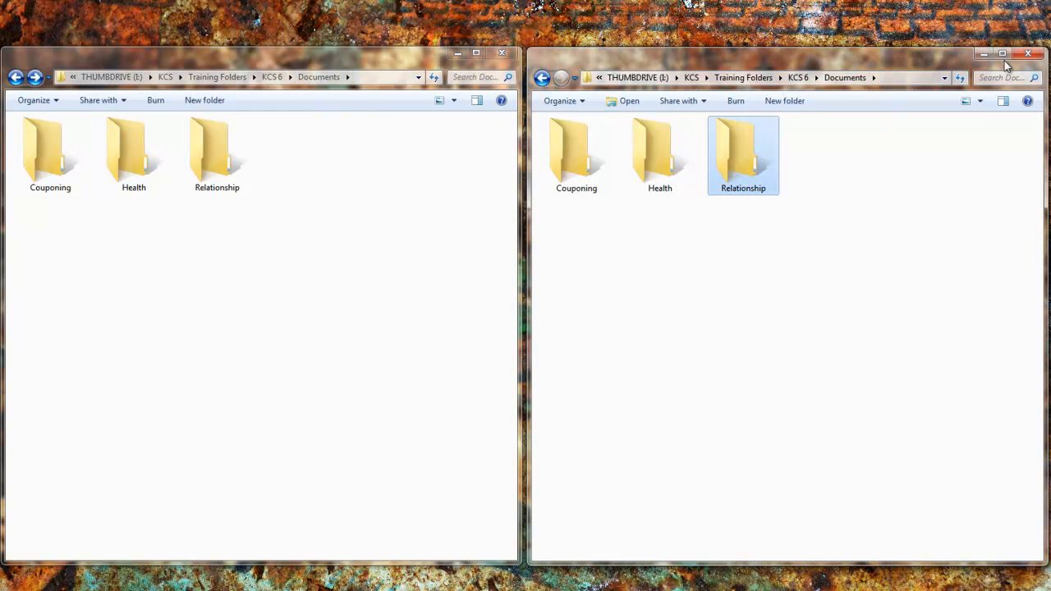
left_click(1027, 54)
left_click_drag(268, 54, 517, 51)
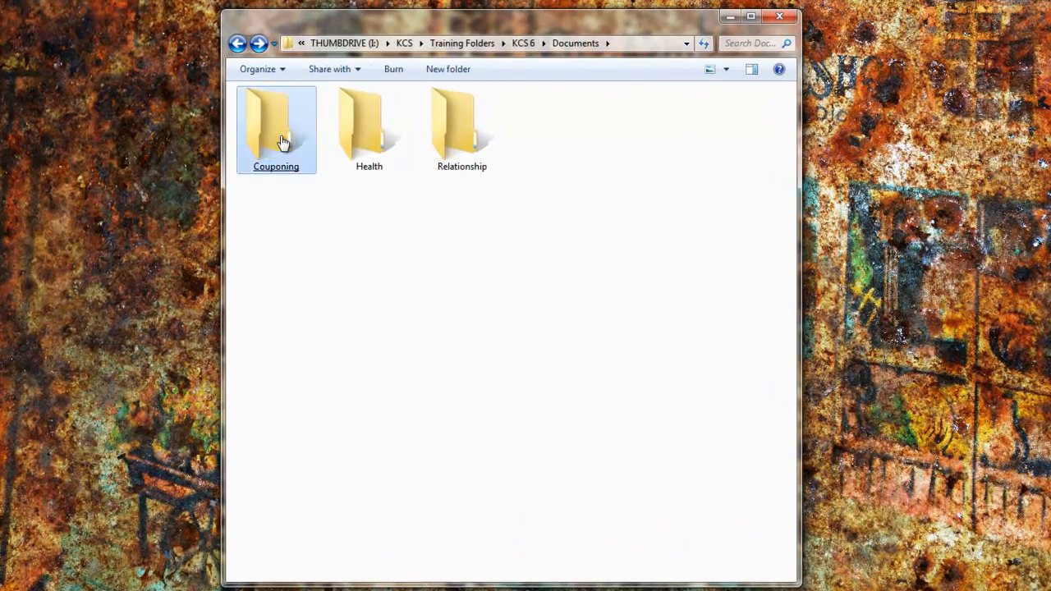
Step: Open the Couponing, Health and Relationship folders in turn to check the text files filed in each
left_click(281, 143)
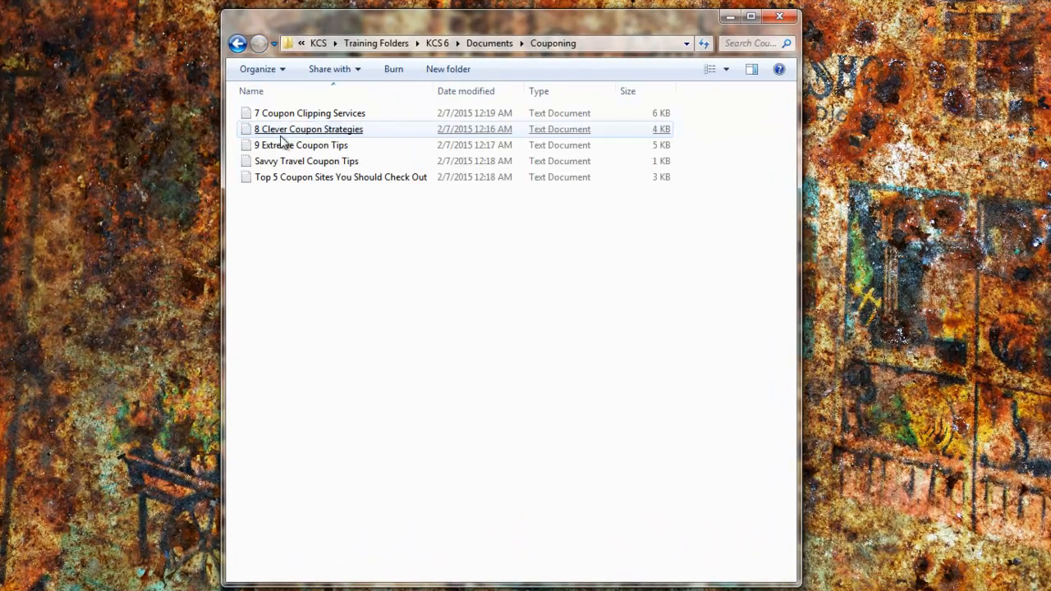
left_click(520, 43)
left_click(544, 77)
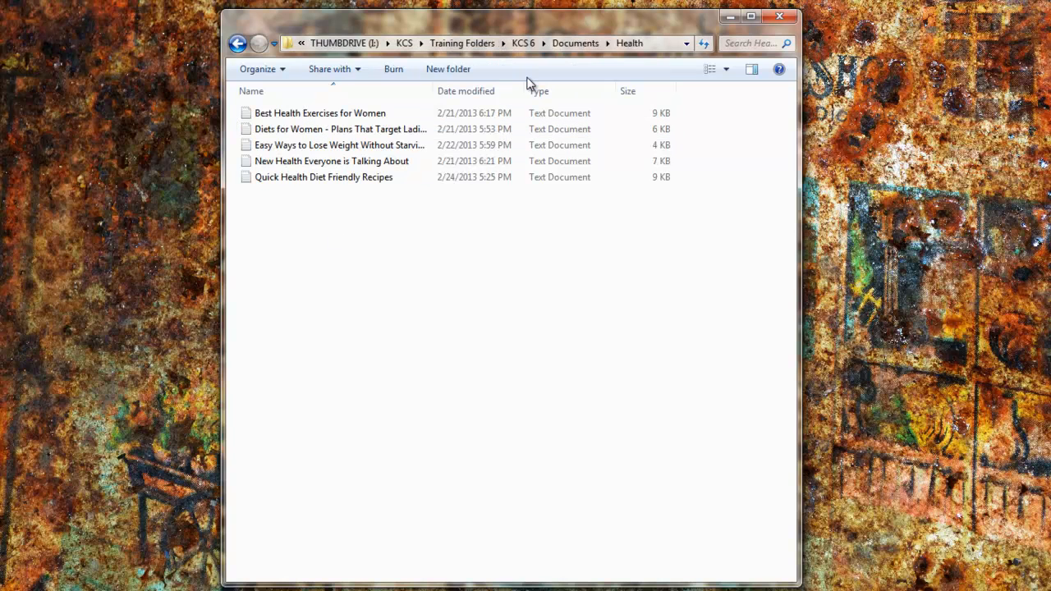
left_click(608, 44)
left_click(618, 94)
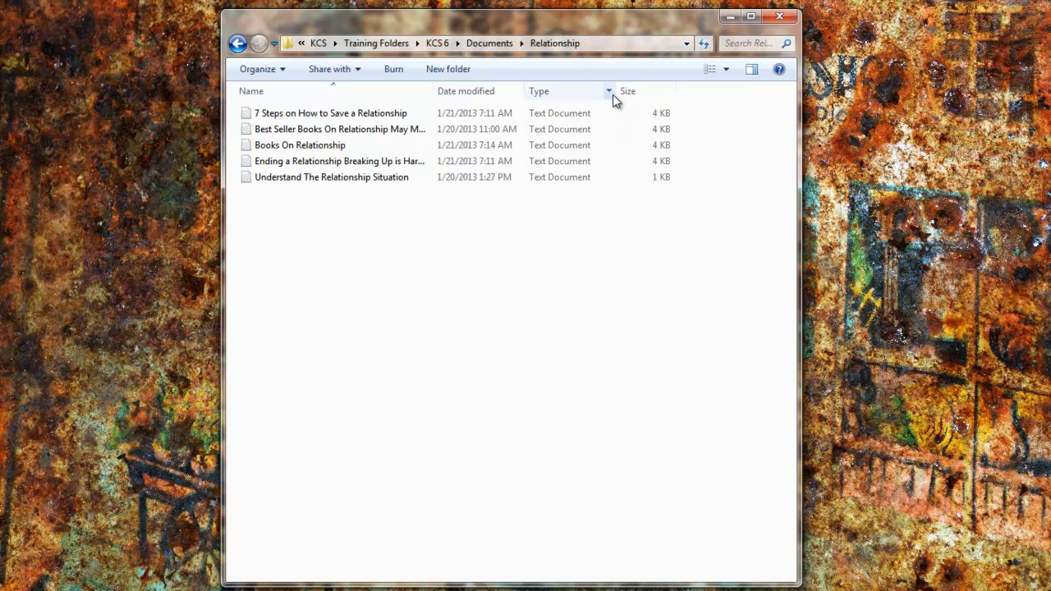